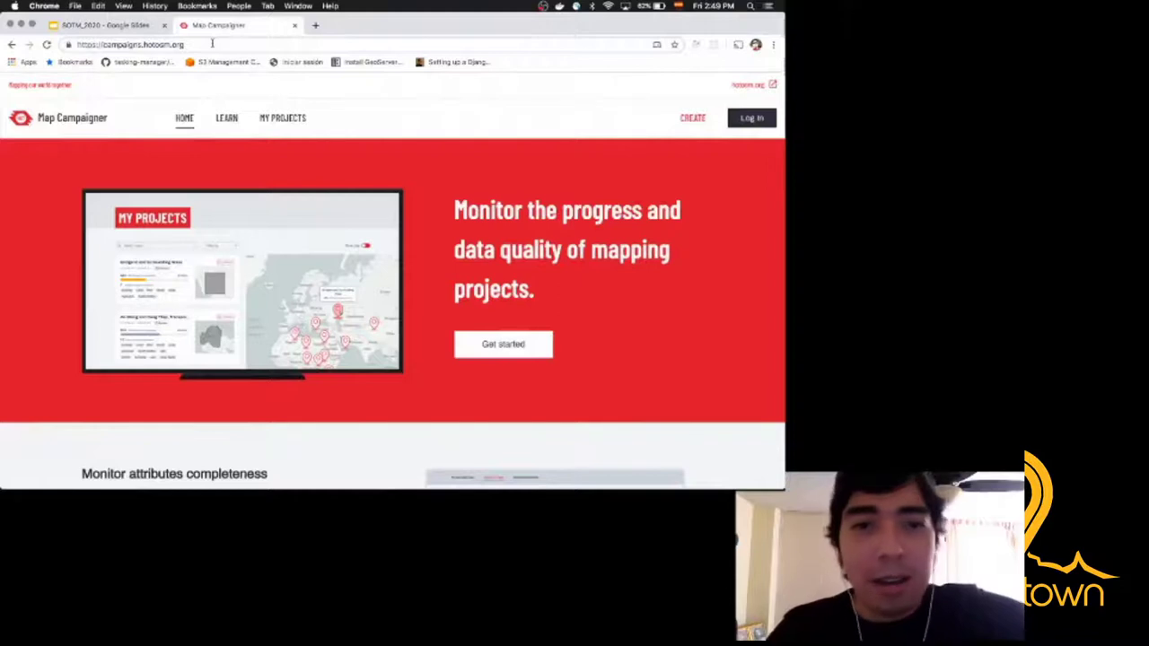
Step: Log in by granting Map Campaigner access to the OpenStreetMap account, then start a new project with CREATE
{"action": "scroll", "coordinate": [390, 235], "scroll_direction": "down", "scroll_amount": 5}
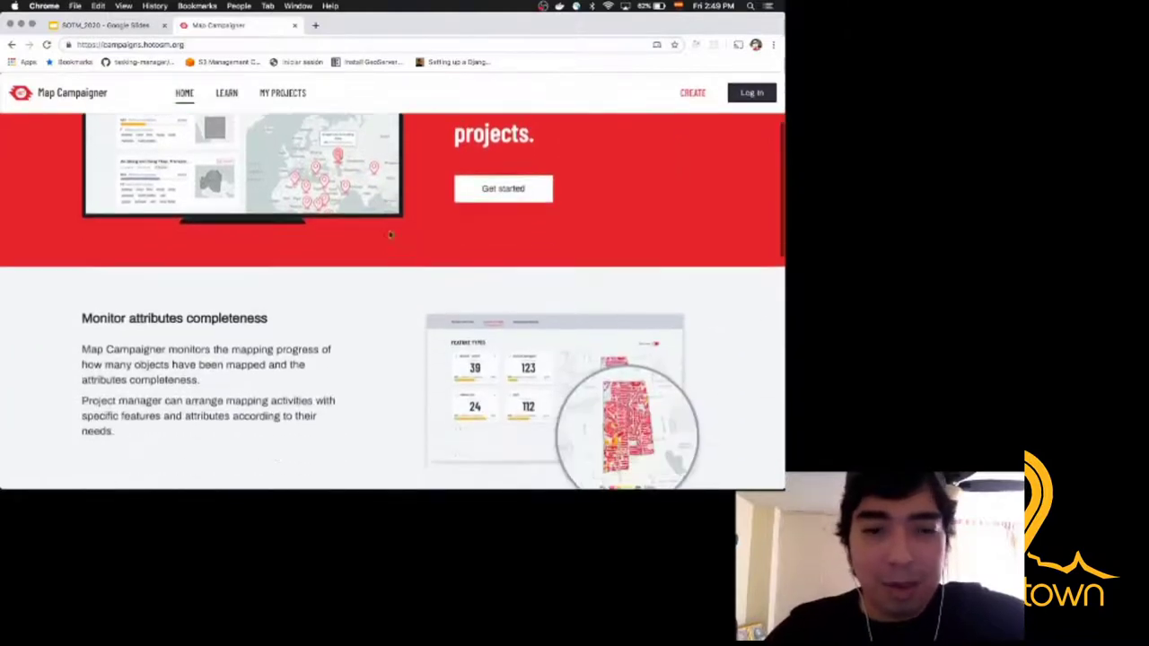
{"action": "scroll", "coordinate": [390, 235], "scroll_direction": "down", "scroll_amount": 5}
{"action": "scroll", "coordinate": [390, 235], "scroll_direction": "up", "scroll_amount": 6}
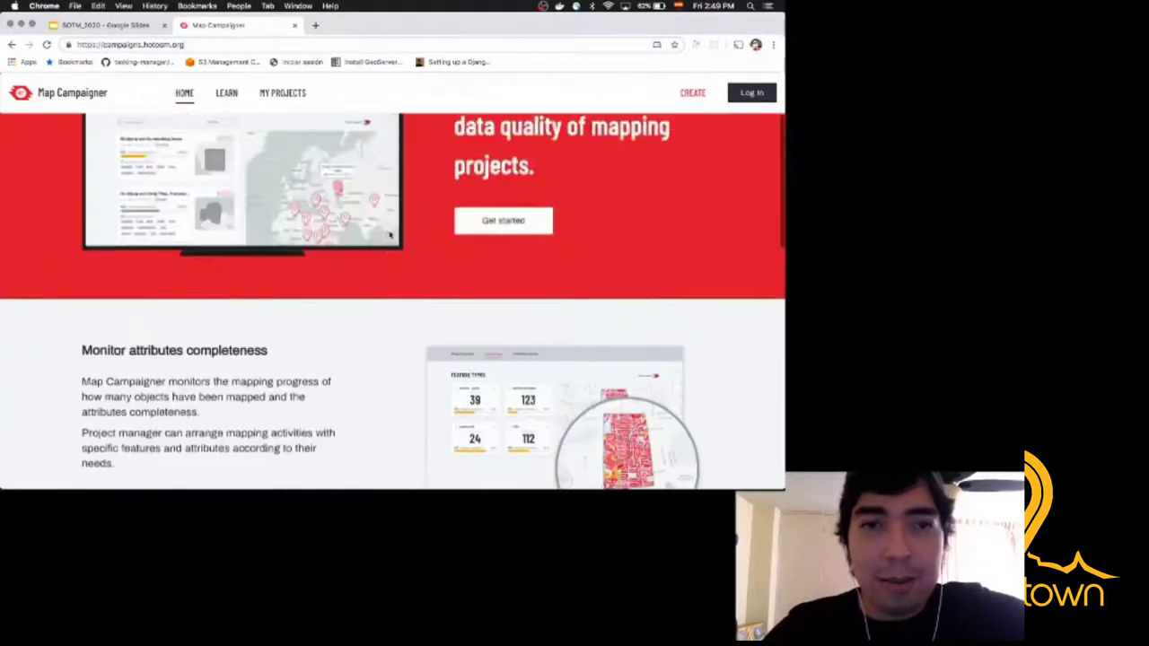
{"action": "scroll", "coordinate": [391, 278], "scroll_direction": "up", "scroll_amount": 1}
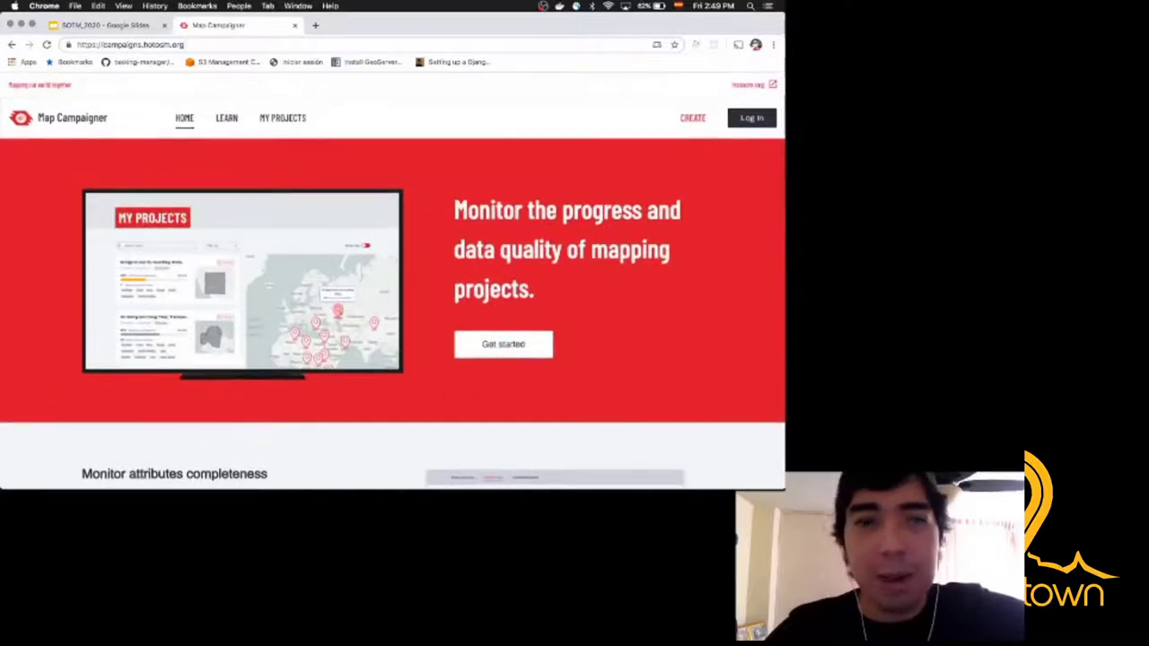
{"action": "left_click", "coordinate": [751, 118]}
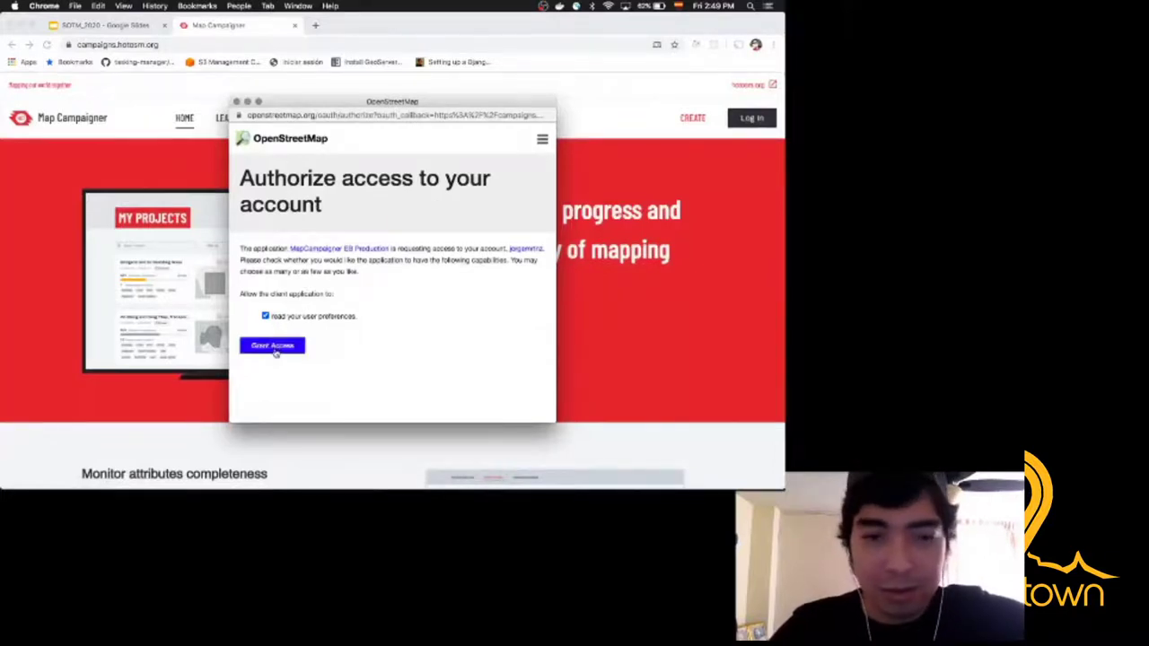
{"action": "left_click", "coordinate": [273, 346]}
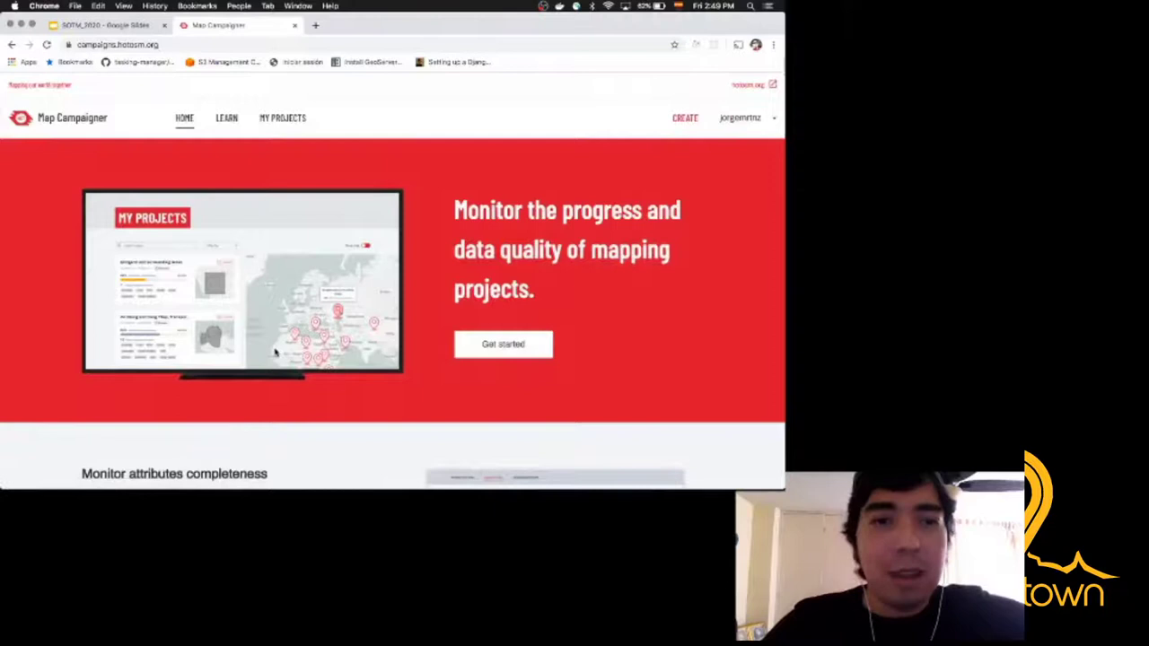
{"action": "left_click", "coordinate": [684, 124]}
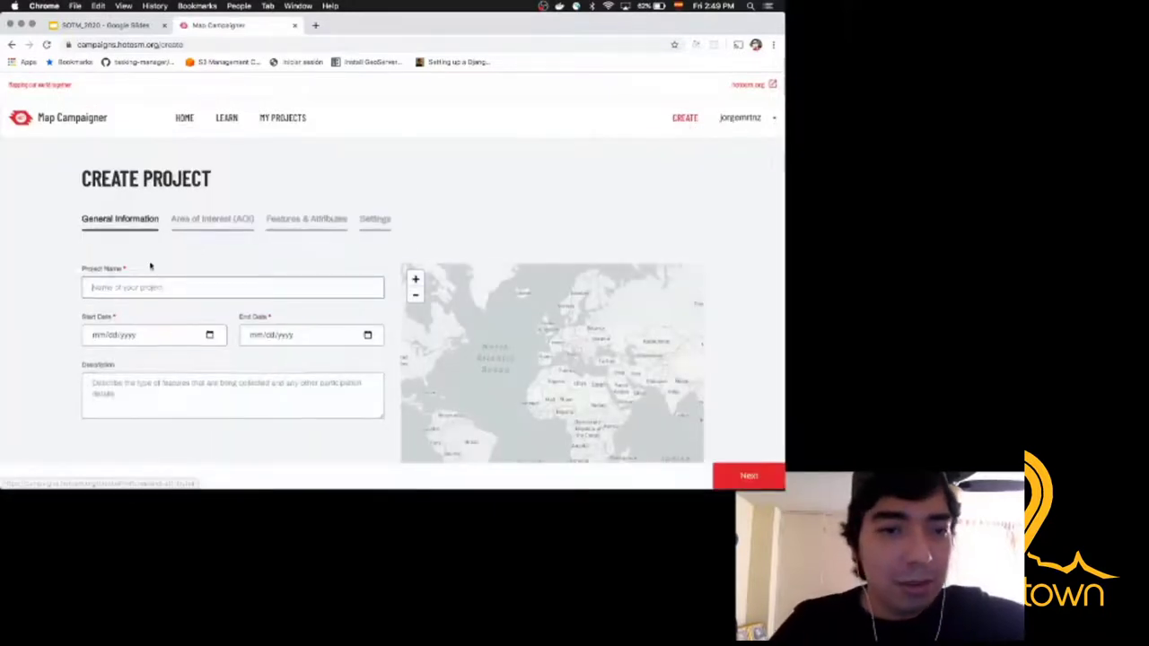
Step: Enter the project name 'Barranquilla buildings'
{"action": "scroll", "coordinate": [149, 265], "scroll_direction": "down", "scroll_amount": 2}
{"action": "scroll", "coordinate": [150, 253], "scroll_direction": "up", "scroll_amount": 1}
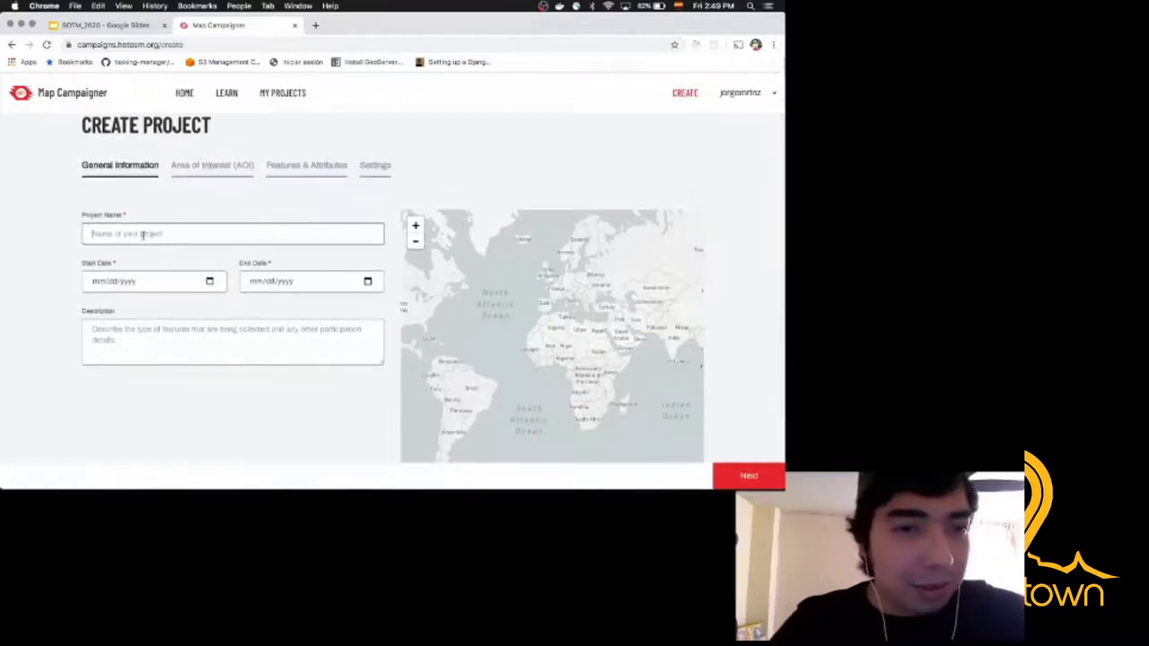
{"action": "left_click", "coordinate": [141, 234]}
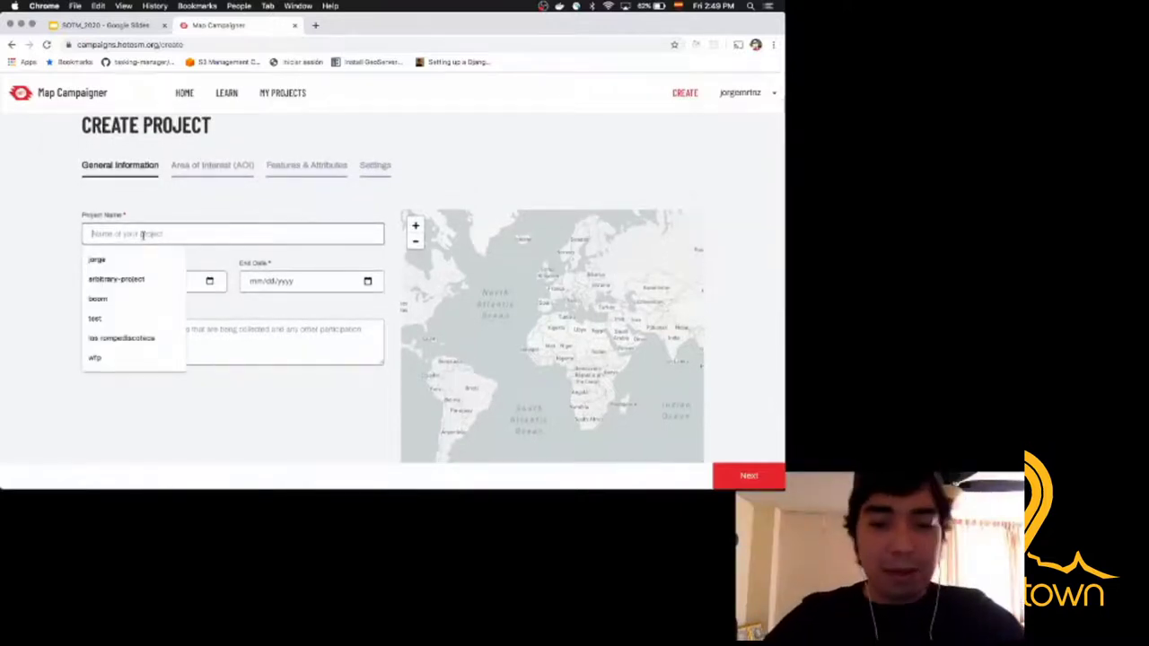
{"action": "type", "text": "Br"}
{"action": "type", "text": "rranquilla bus"}
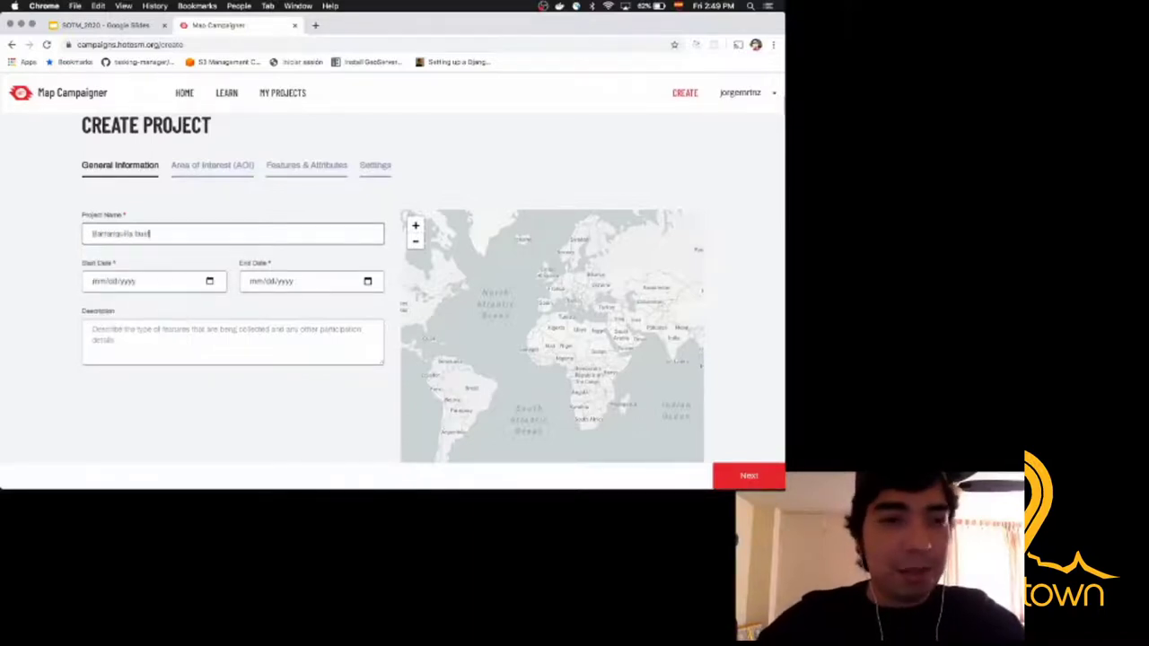
{"action": "key", "text": "BackSpace"}
{"action": "type", "text": "s"}
{"action": "key", "text": "Tab"}
Step: Set dates 06/18/2020 to 06/21/2020, add description 'Collecting buildings in barranquilla', and continue
{"action": "left_click", "coordinate": [209, 281]}
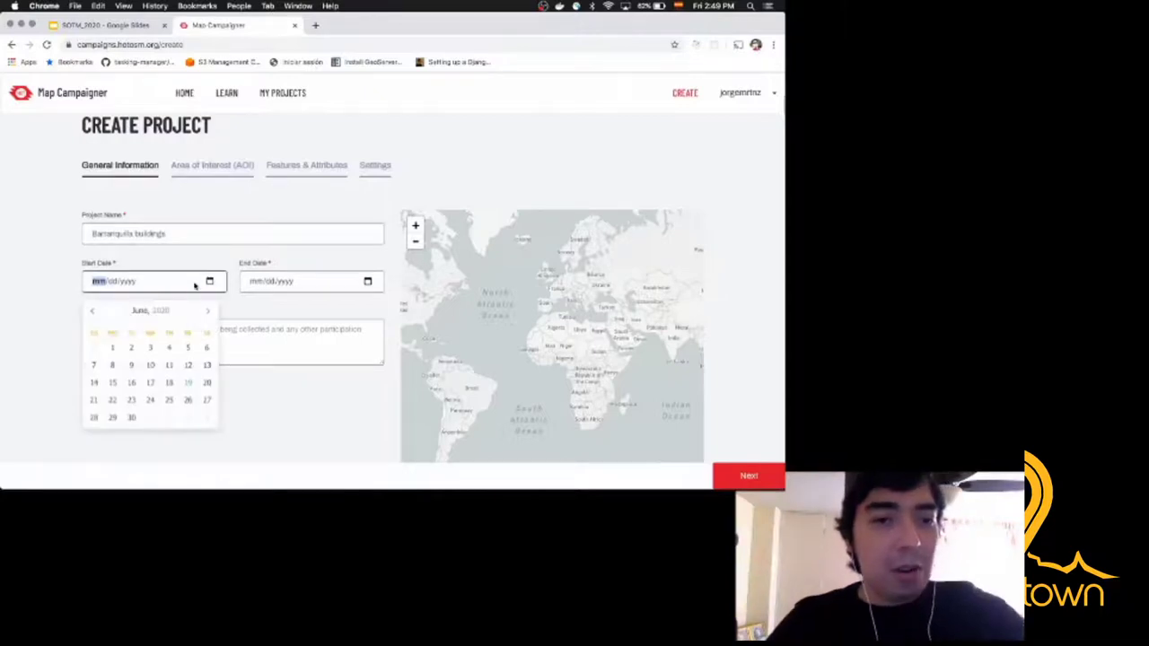
{"action": "left_click", "coordinate": [171, 386]}
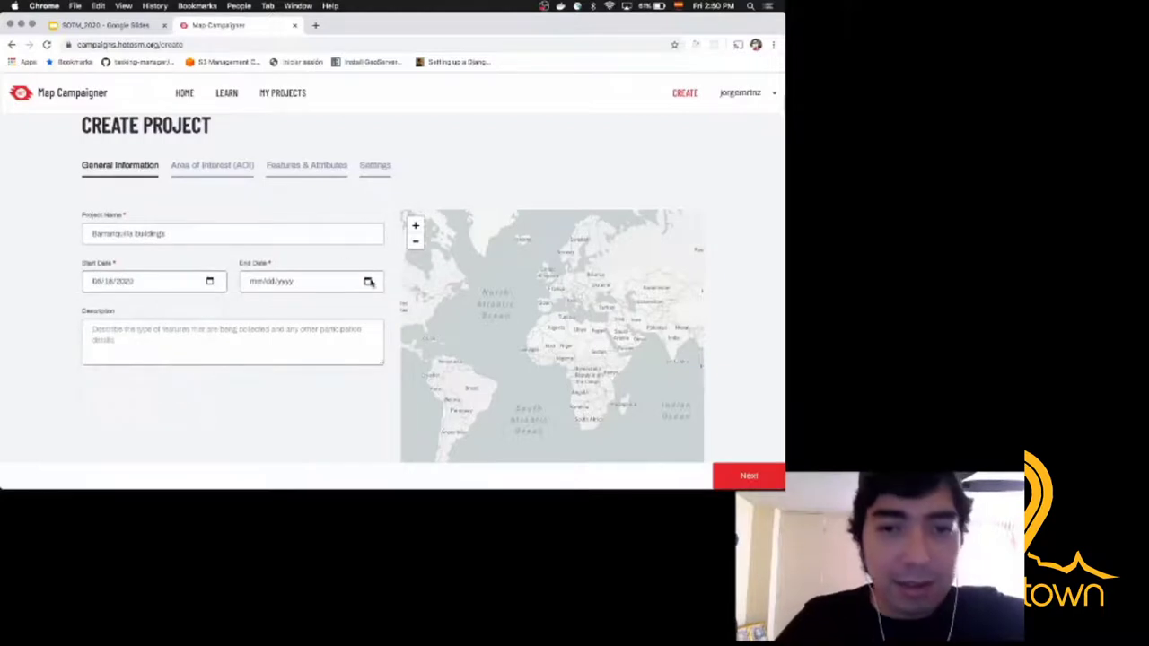
{"action": "left_click", "coordinate": [368, 282]}
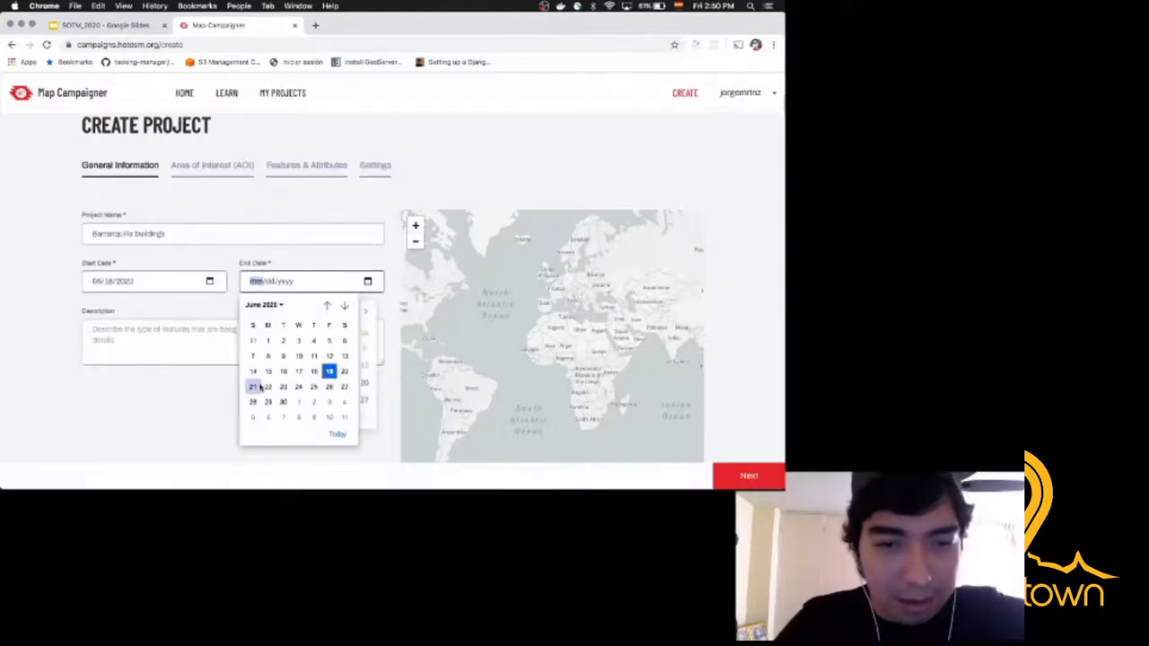
{"action": "left_click", "coordinate": [166, 353]}
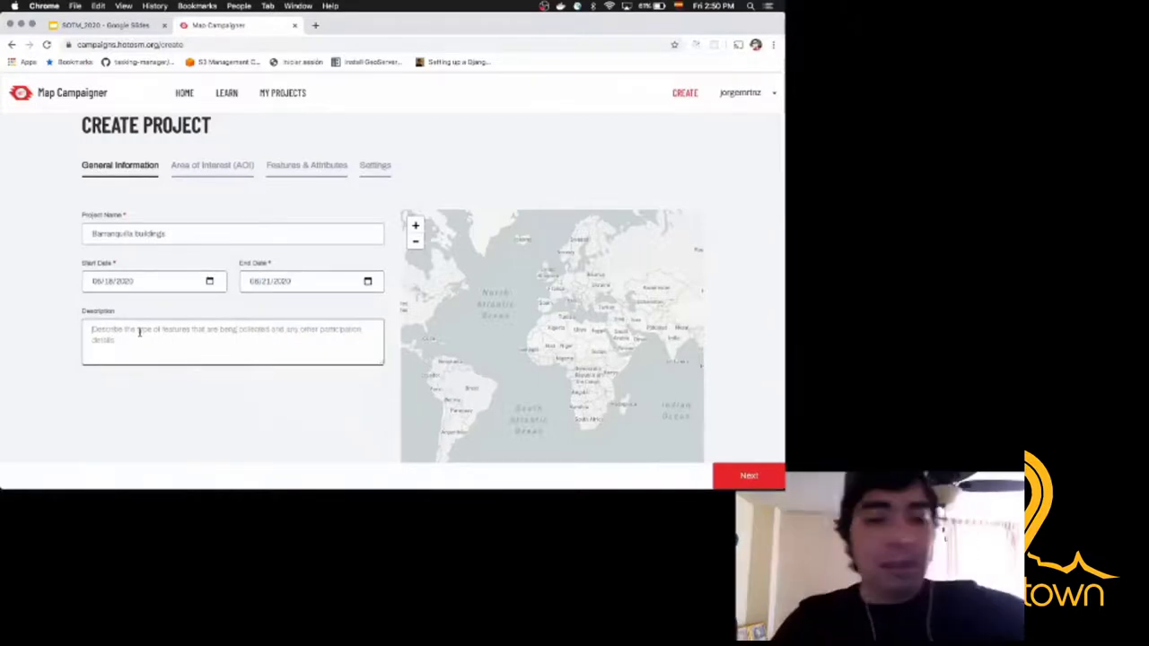
{"action": "type", "text": "Collecting bu"}
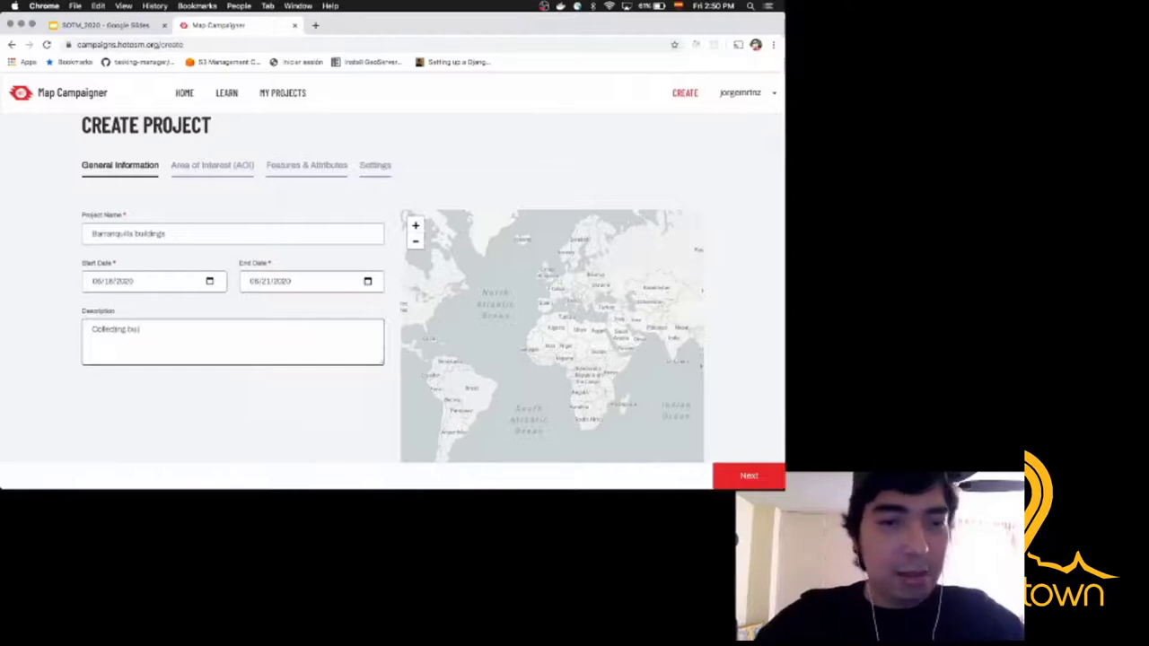
{"action": "type", "text": "ildings in barranquilla"}
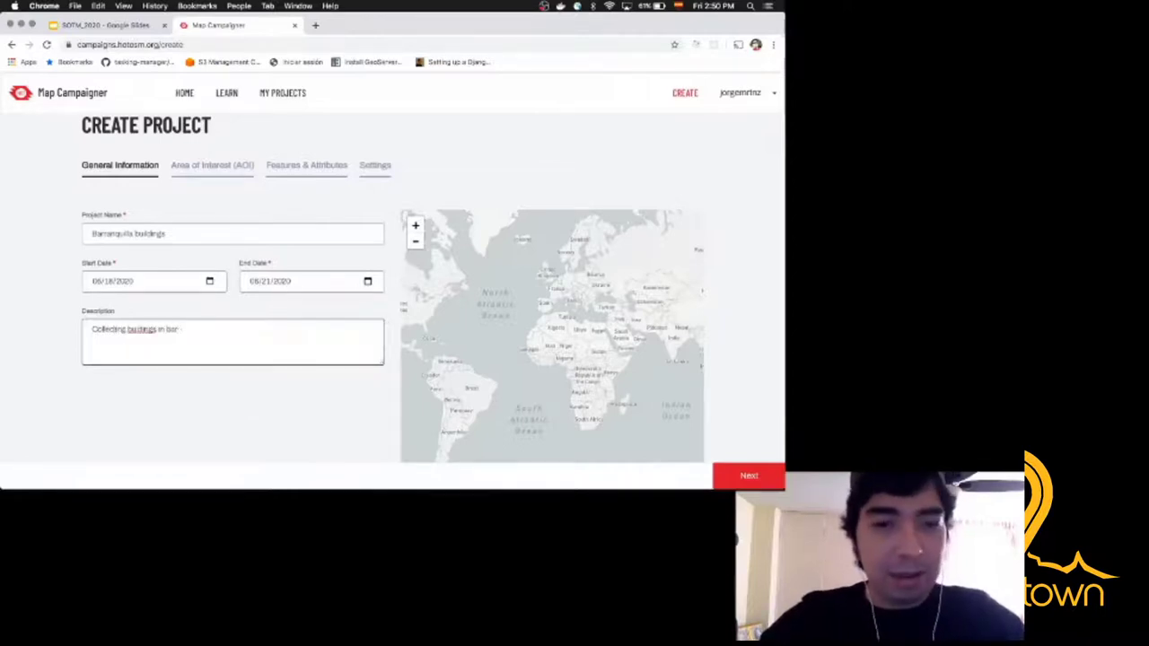
{"action": "left_click", "coordinate": [750, 478]}
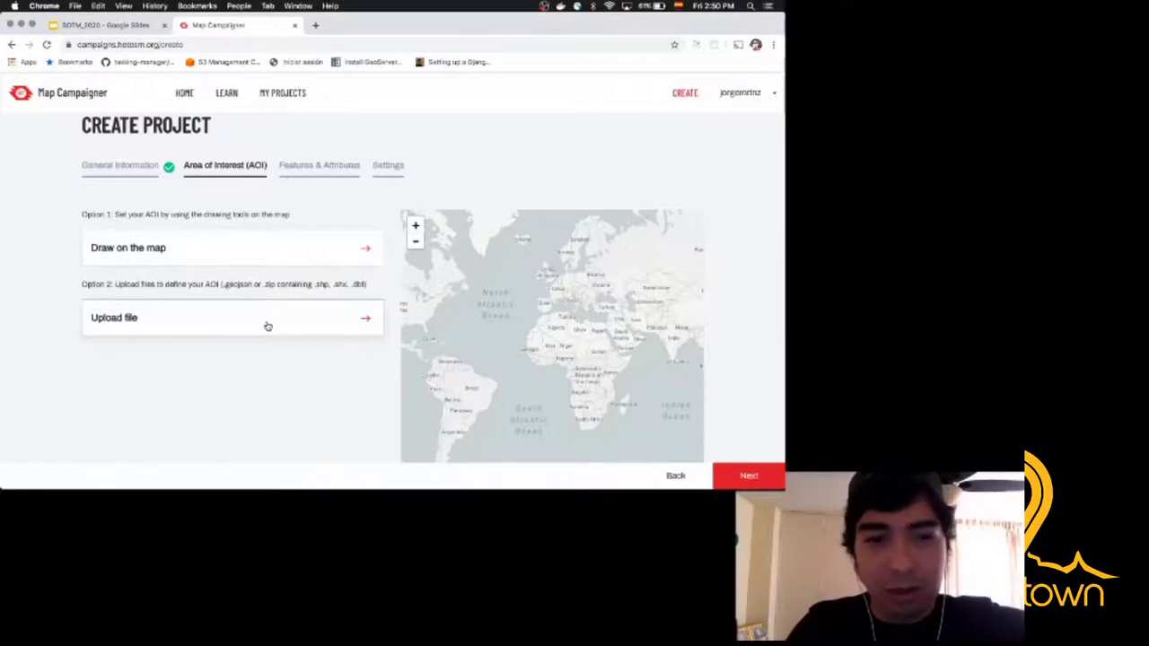
Step: Choose to draw the area and zoom the map to Barranquilla
{"action": "left_click", "coordinate": [358, 252]}
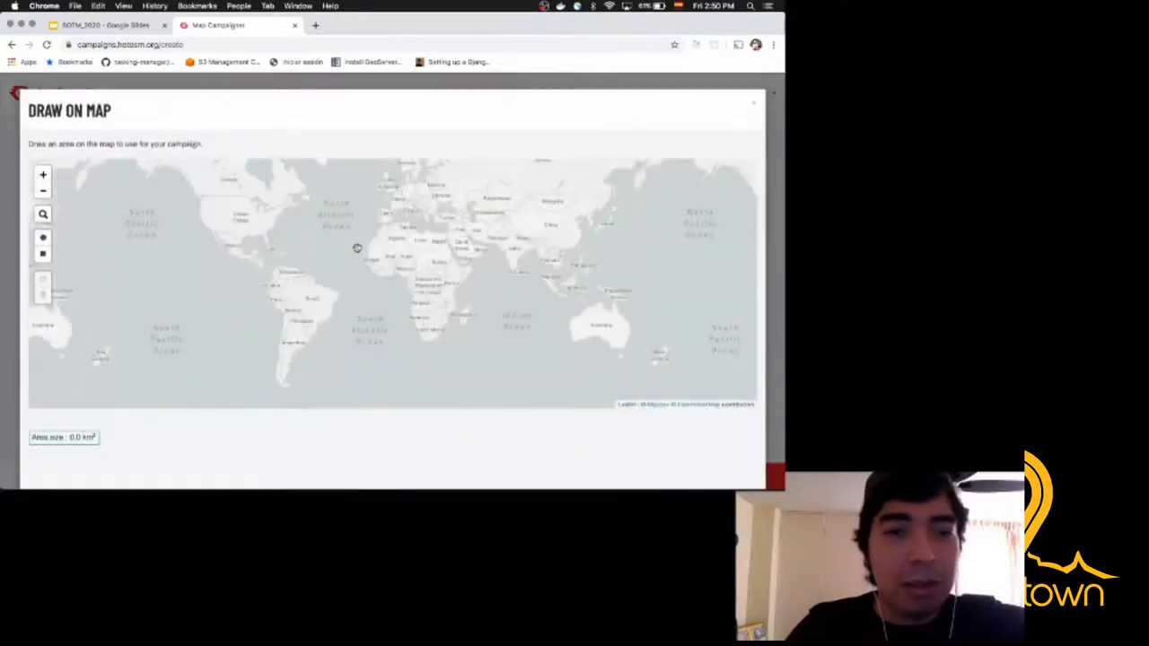
{"action": "scroll", "coordinate": [274, 288], "scroll_direction": "up", "scroll_amount": 5}
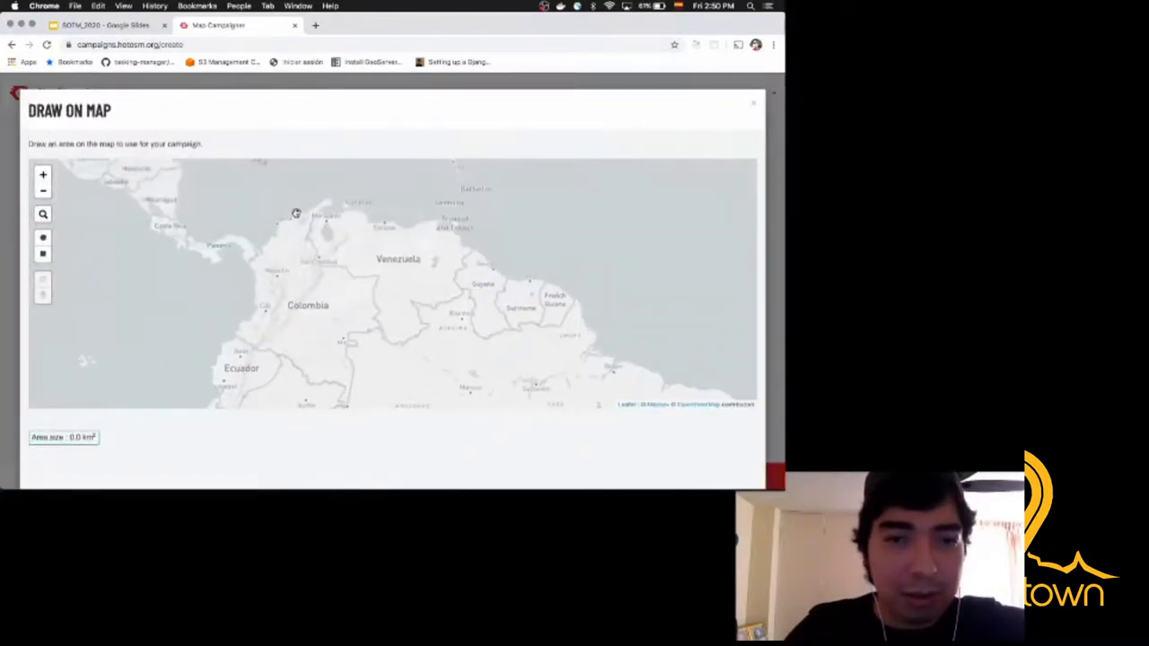
{"action": "scroll", "coordinate": [283, 221], "scroll_direction": "up", "scroll_amount": 1}
{"action": "scroll", "coordinate": [284, 221], "scroll_direction": "up", "scroll_amount": 1}
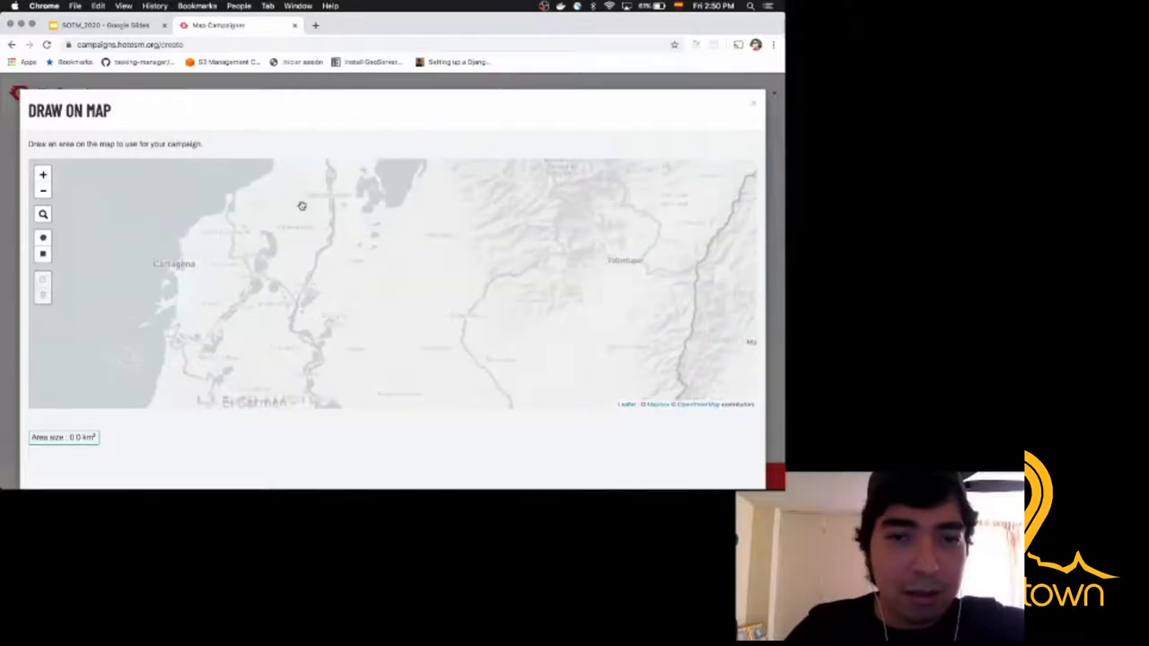
{"action": "left_click_drag", "start_coordinate": [300, 206], "coordinate": [287, 245]}
{"action": "scroll", "coordinate": [286, 245], "scroll_direction": "up", "scroll_amount": 2}
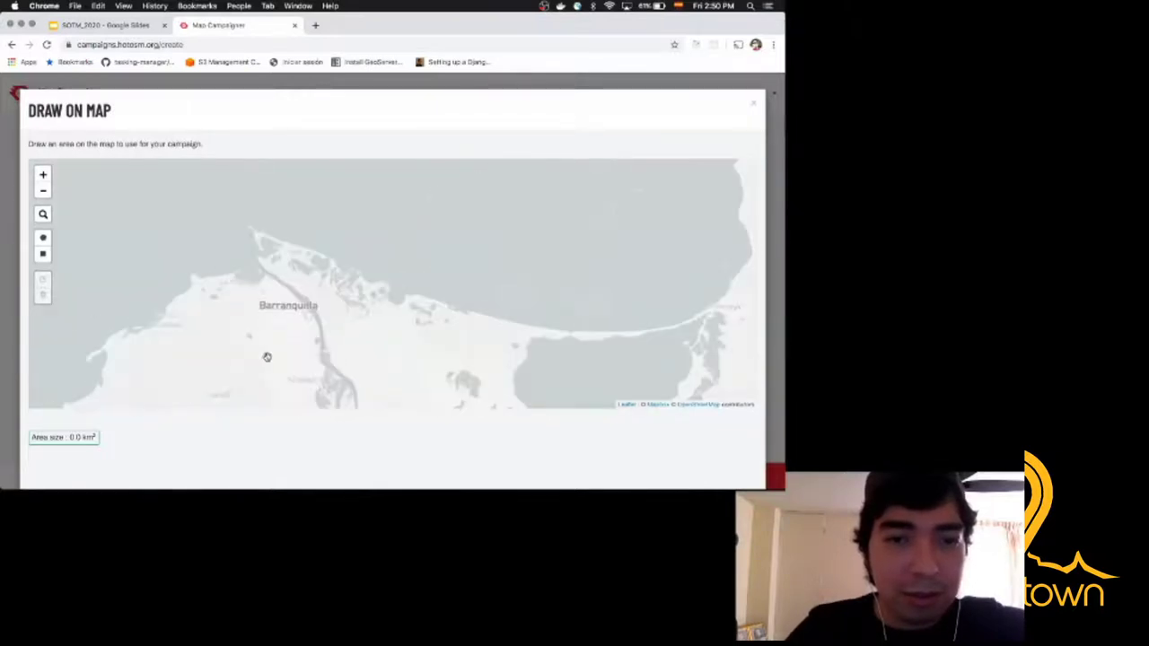
{"action": "scroll", "coordinate": [267, 357], "scroll_direction": "up", "scroll_amount": 2}
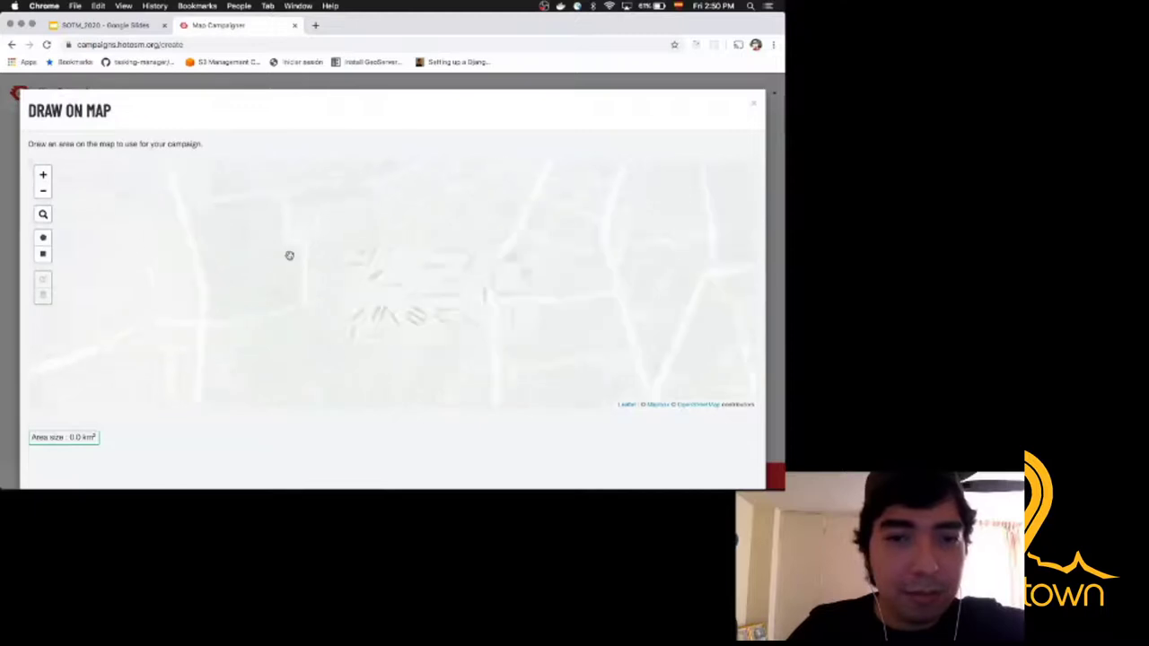
{"action": "scroll", "coordinate": [308, 215], "scroll_direction": "down", "scroll_amount": 1}
{"action": "scroll", "coordinate": [300, 318], "scroll_direction": "down", "scroll_amount": 1}
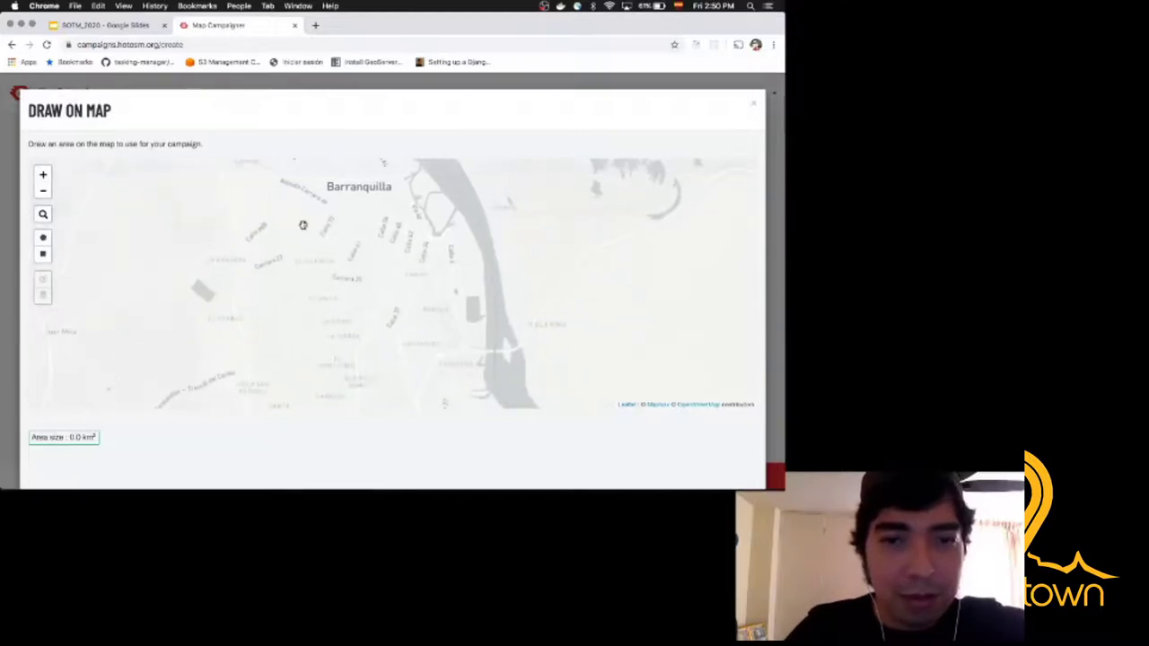
Step: Draw a five-corner polygon over central Barranquilla, confirm it, and move to Features & Attributes
{"action": "left_click", "coordinate": [43, 237]}
{"action": "left_click", "coordinate": [317, 229]}
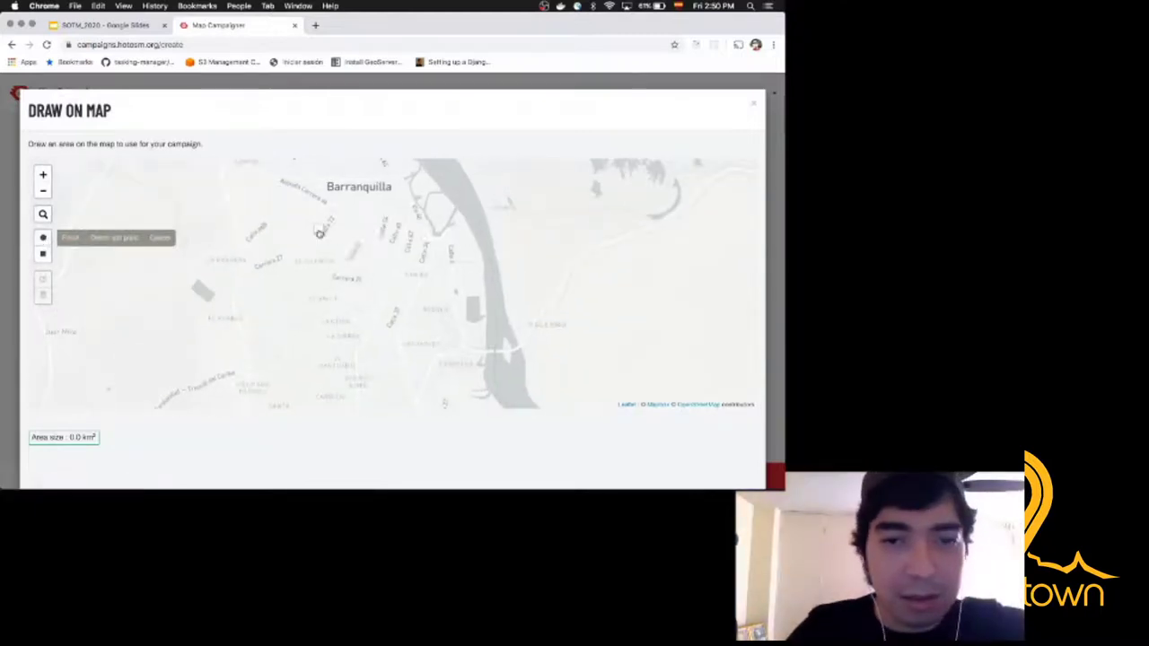
{"action": "left_click", "coordinate": [318, 268]}
{"action": "left_click", "coordinate": [411, 265]}
{"action": "left_click", "coordinate": [399, 210]}
{"action": "left_click", "coordinate": [343, 204]}
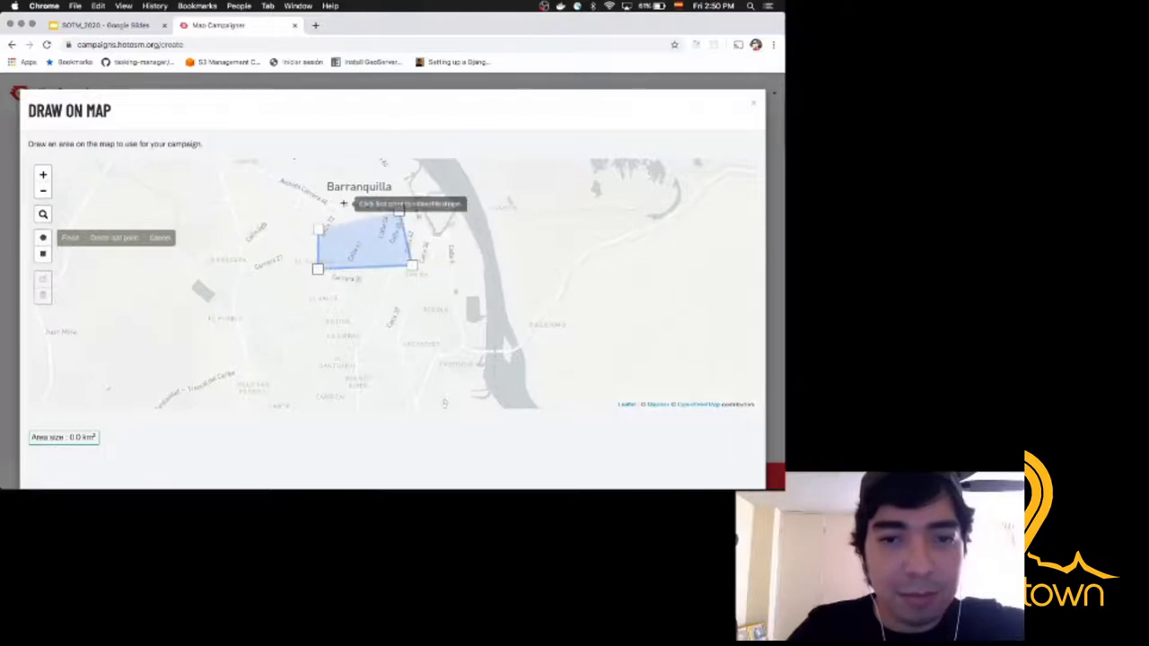
{"action": "left_click", "coordinate": [321, 229]}
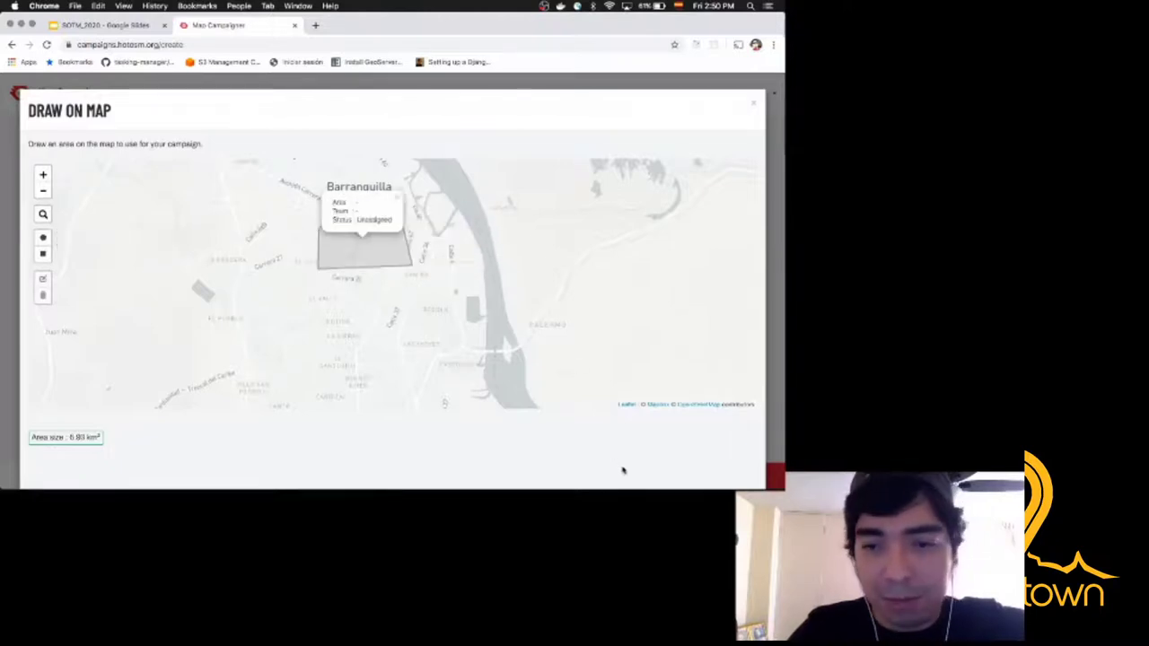
{"action": "scroll", "coordinate": [621, 470], "scroll_direction": "down", "scroll_amount": 1}
{"action": "left_click", "coordinate": [701, 469]}
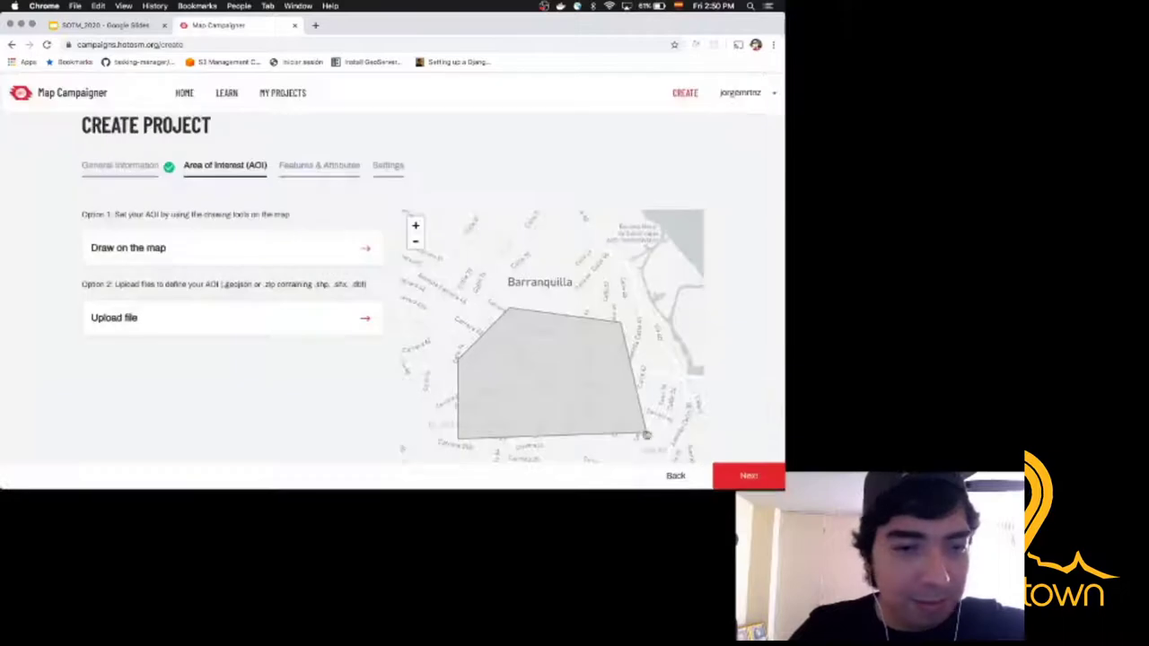
{"action": "left_click", "coordinate": [735, 475]}
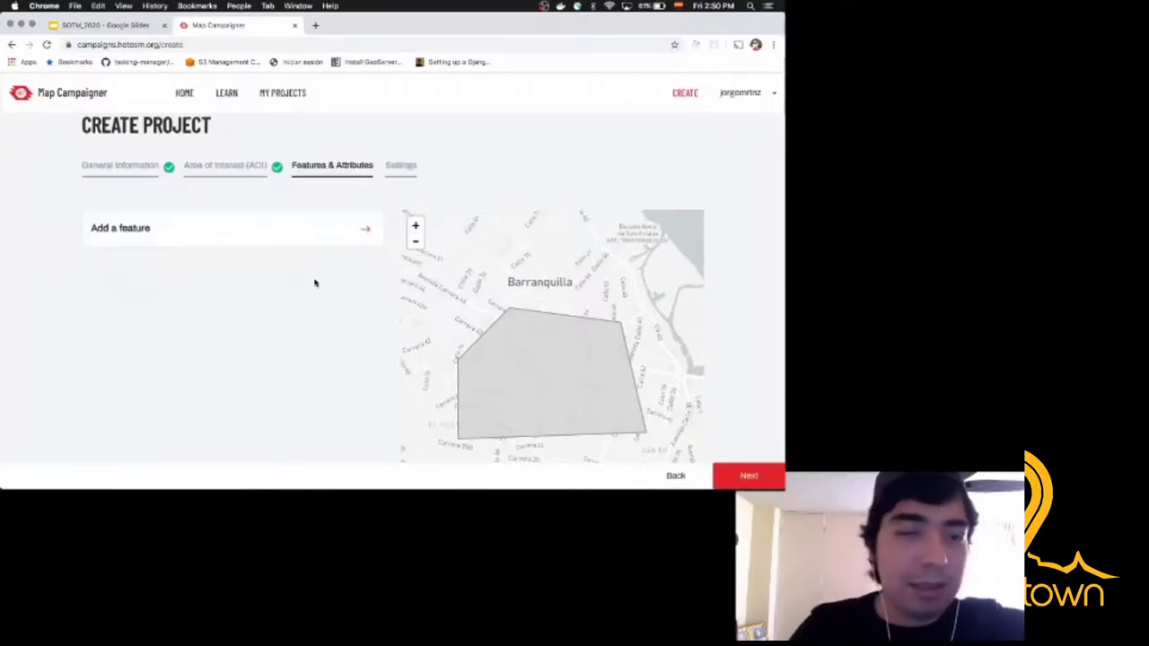
Step: In Add a Feature, look over the Custom Form's feature, geometry type and tags fields
{"action": "left_click", "coordinate": [354, 231]}
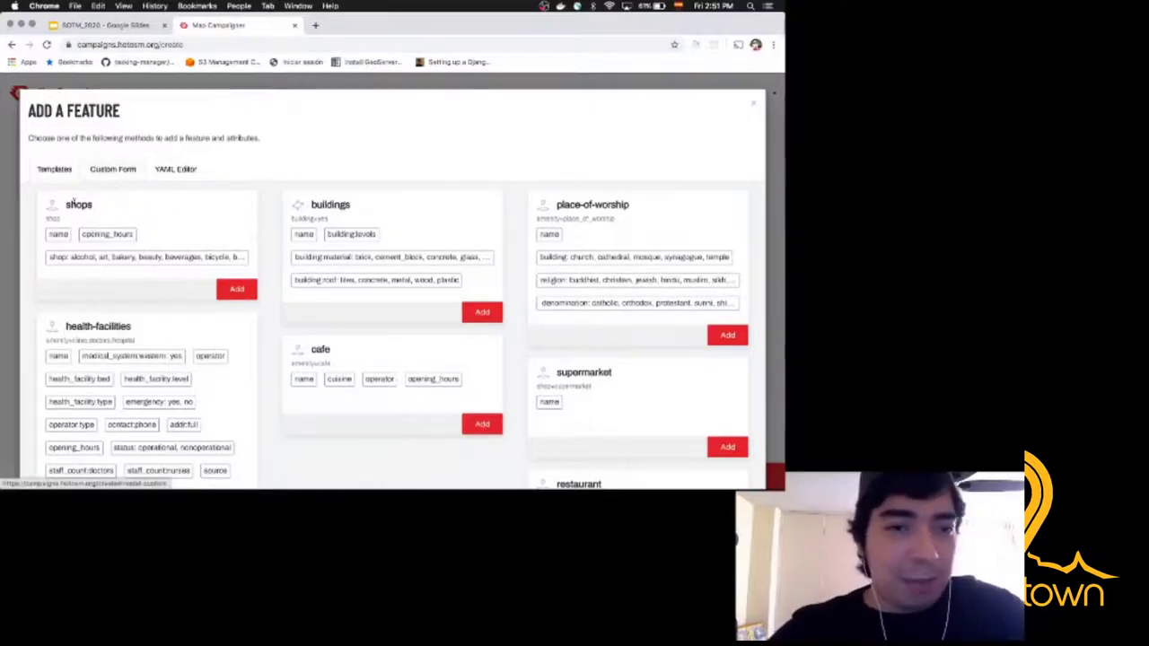
{"action": "left_click", "coordinate": [113, 170]}
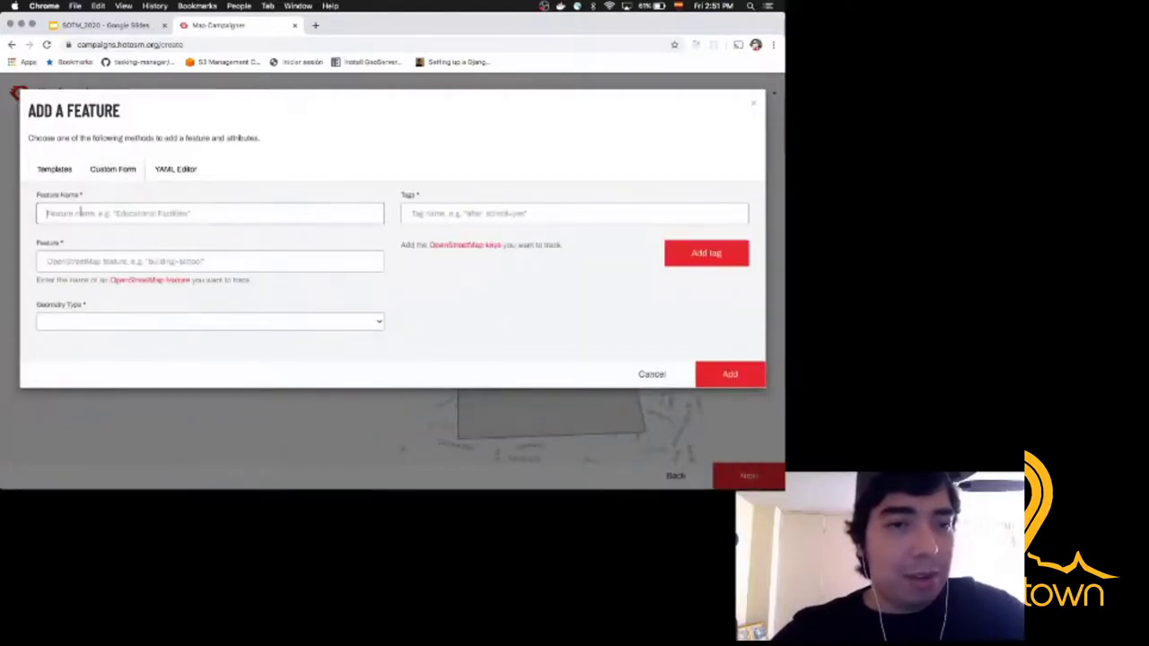
{"action": "left_click", "coordinate": [101, 262]}
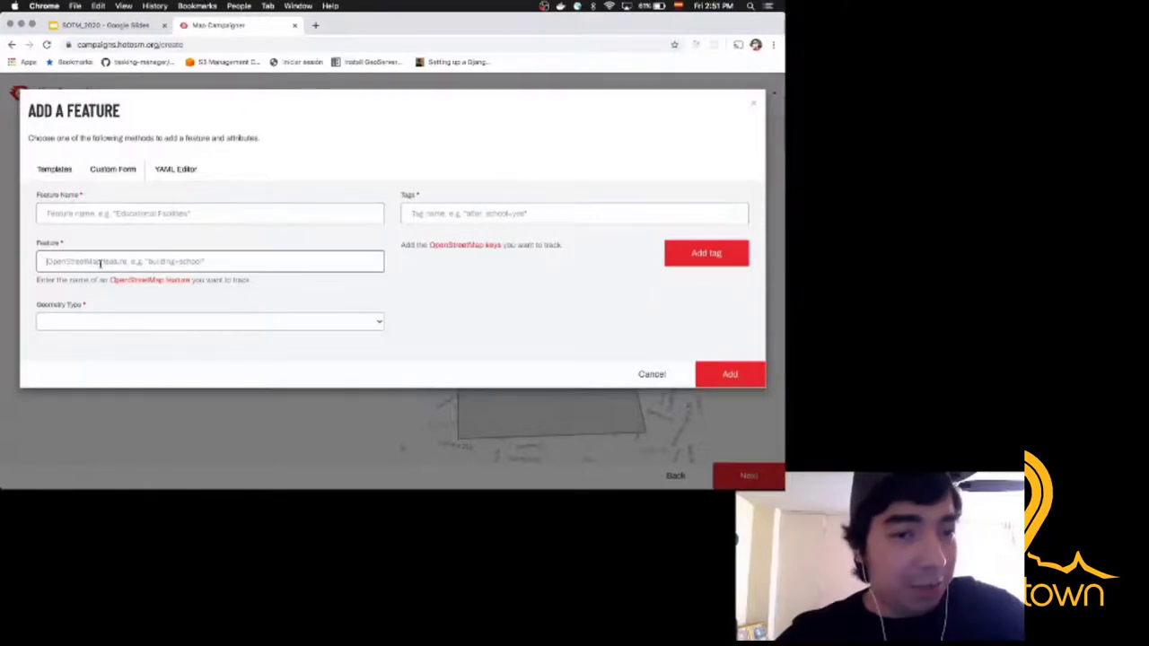
{"action": "left_click", "coordinate": [293, 320]}
{"action": "left_click", "coordinate": [466, 313]}
{"action": "left_click", "coordinate": [492, 211]}
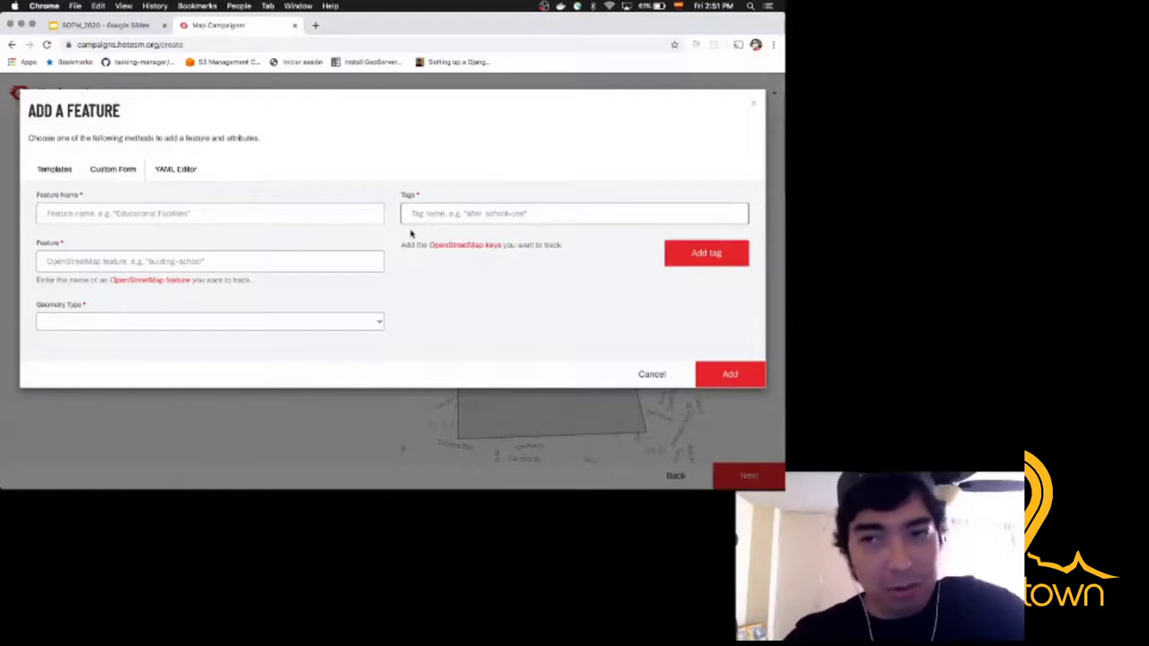
Step: Compare the YAML Editor, then add the buildings template from Templates
{"action": "left_click", "coordinate": [174, 171]}
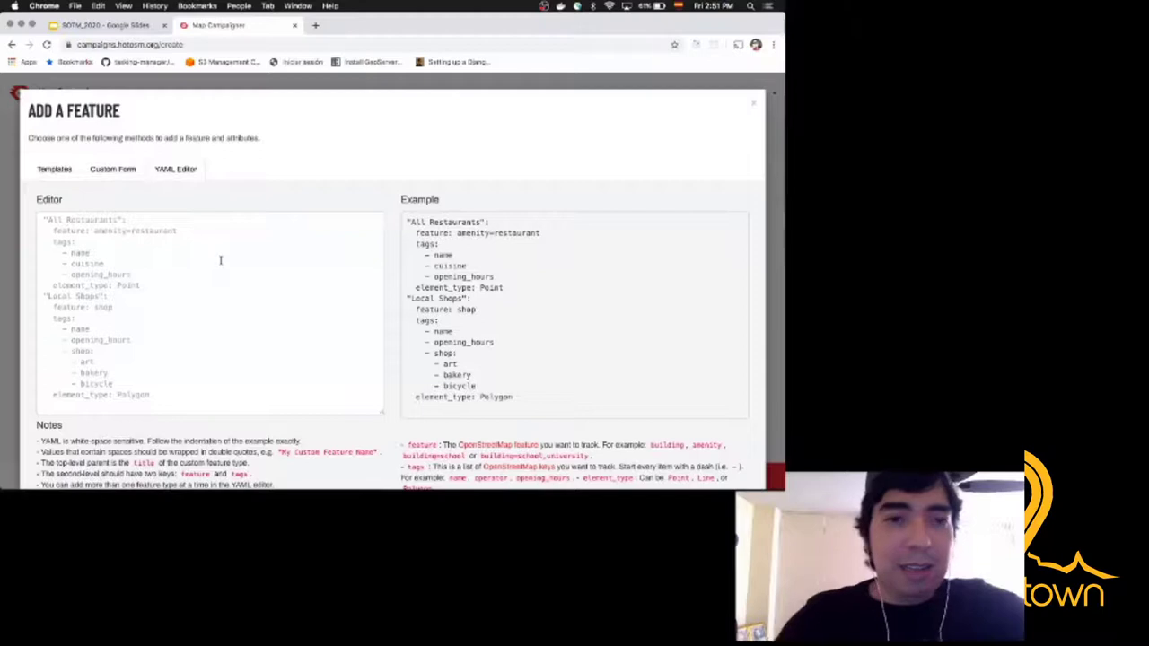
{"action": "left_click", "coordinate": [115, 176]}
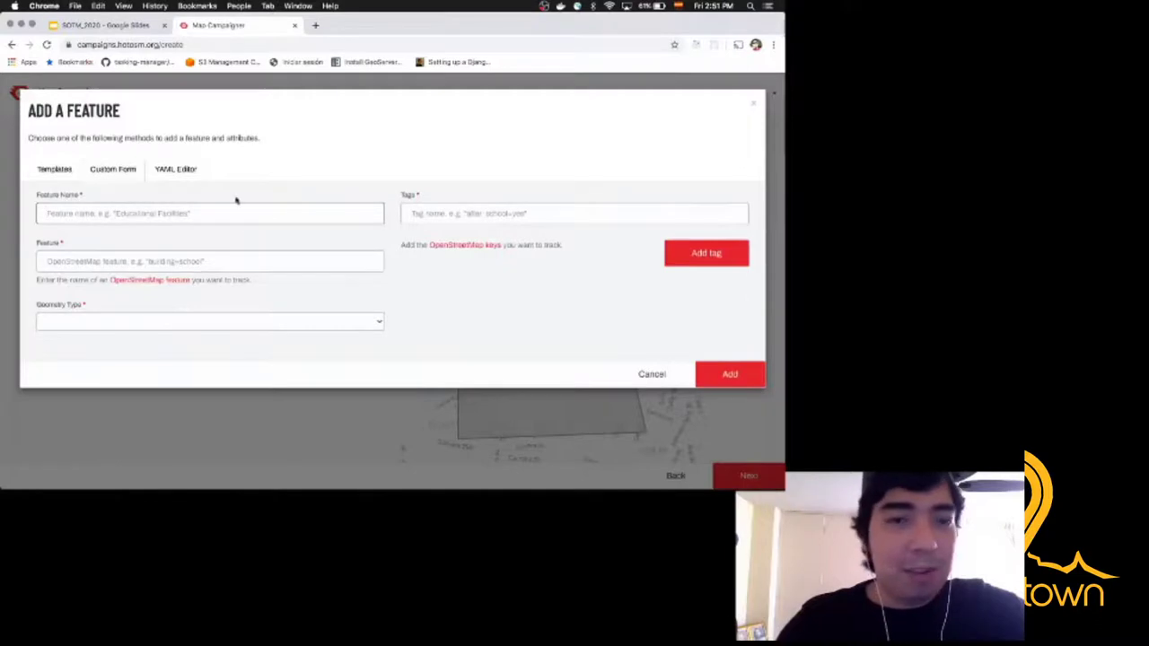
{"action": "left_click", "coordinate": [167, 171]}
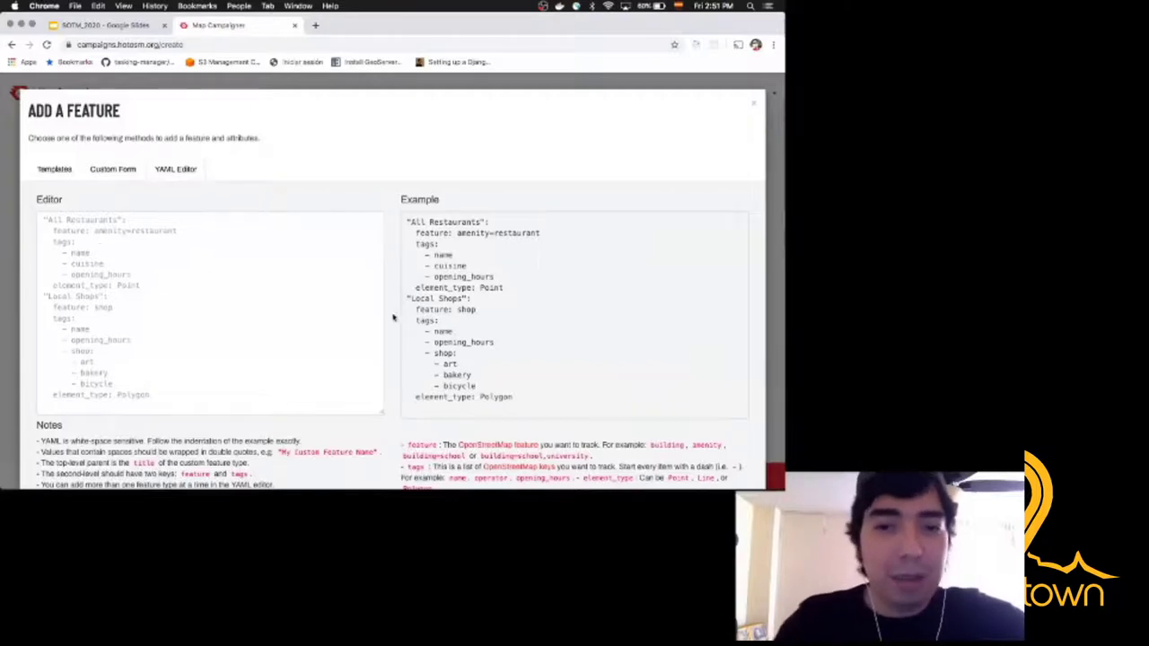
{"action": "scroll", "coordinate": [393, 317], "scroll_direction": "down", "scroll_amount": 3}
{"action": "scroll", "coordinate": [397, 315], "scroll_direction": "up", "scroll_amount": 3}
{"action": "scroll", "coordinate": [395, 316], "scroll_direction": "down", "scroll_amount": 1}
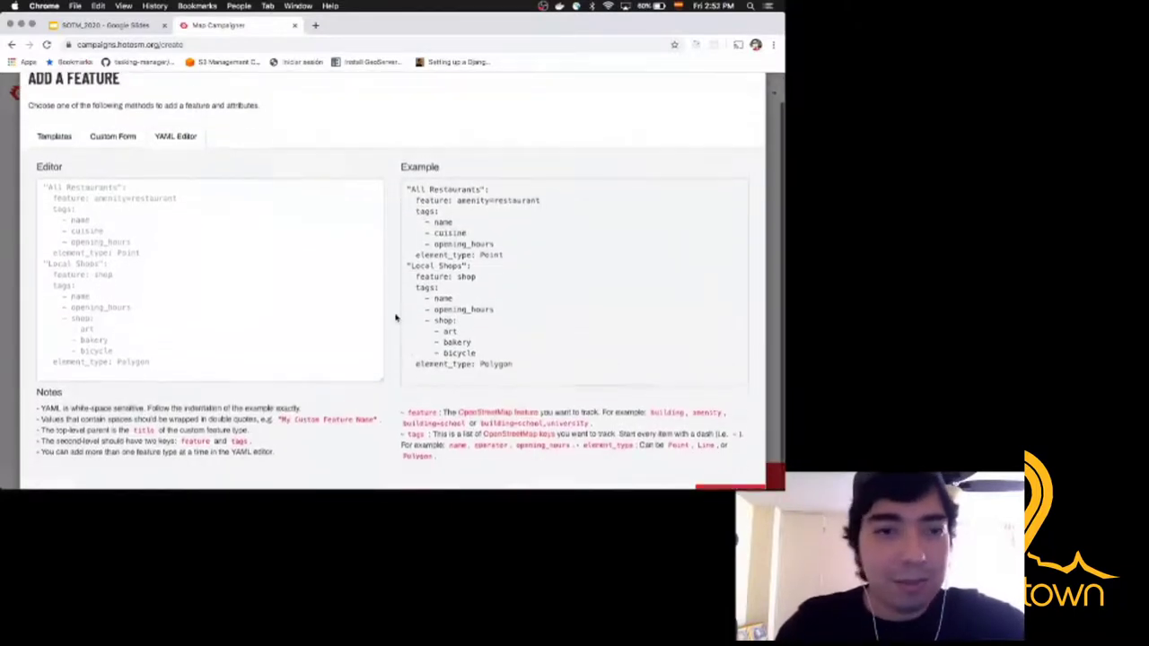
{"action": "scroll", "coordinate": [538, 384], "scroll_direction": "down", "scroll_amount": 1}
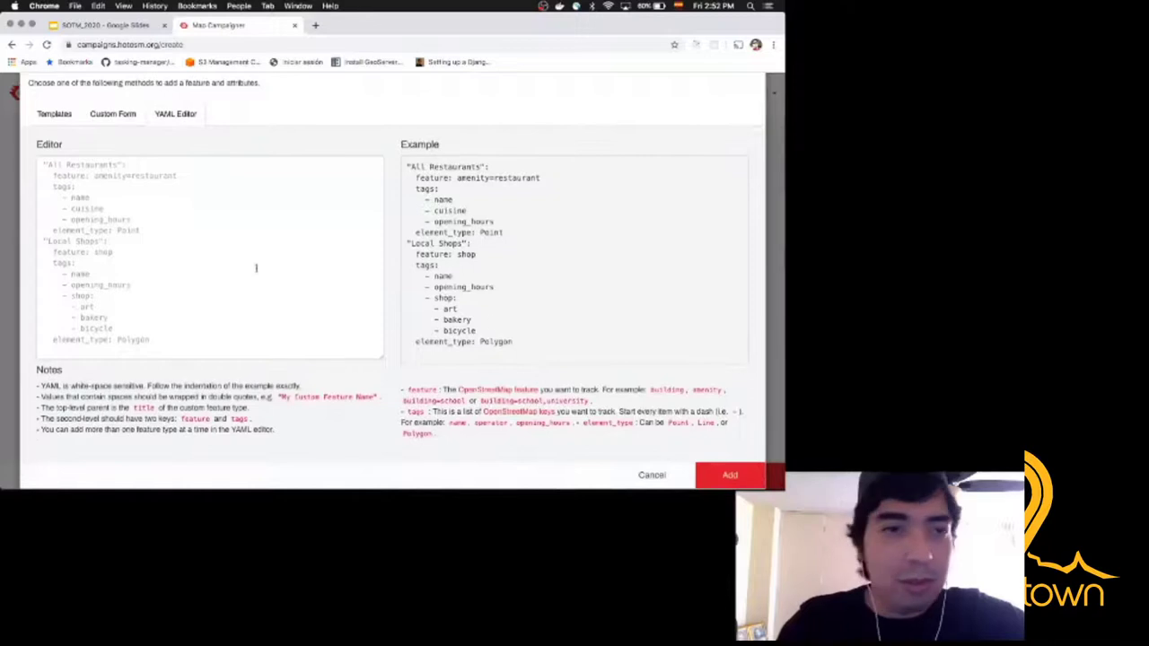
{"action": "left_click", "coordinate": [61, 124]}
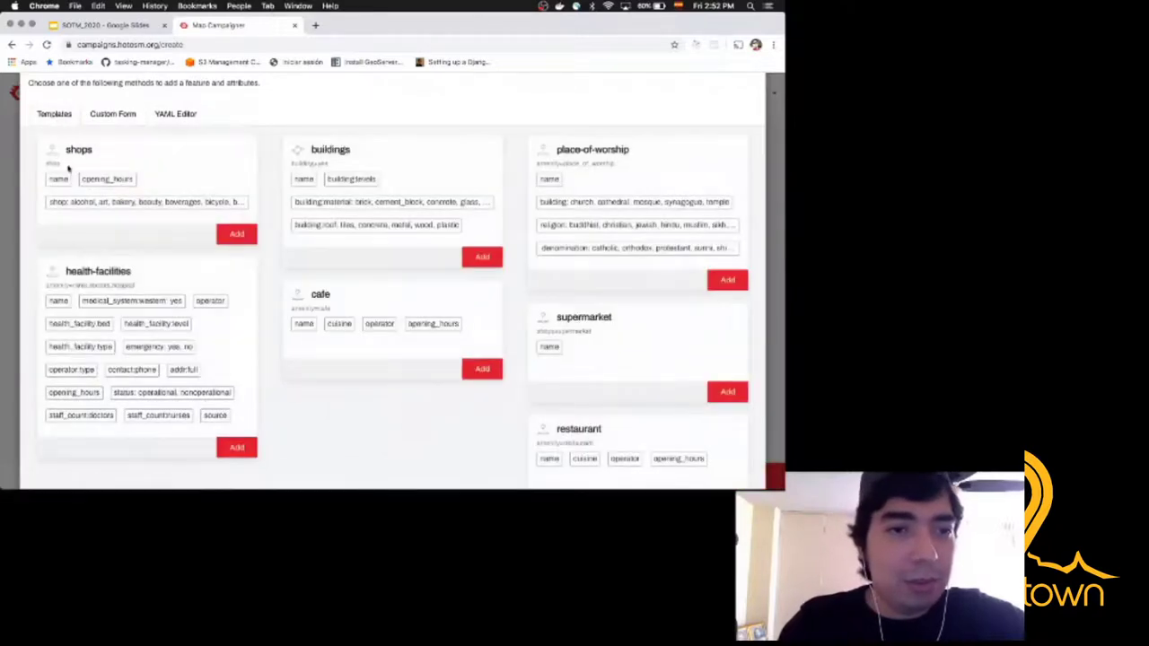
{"action": "left_click", "coordinate": [485, 260]}
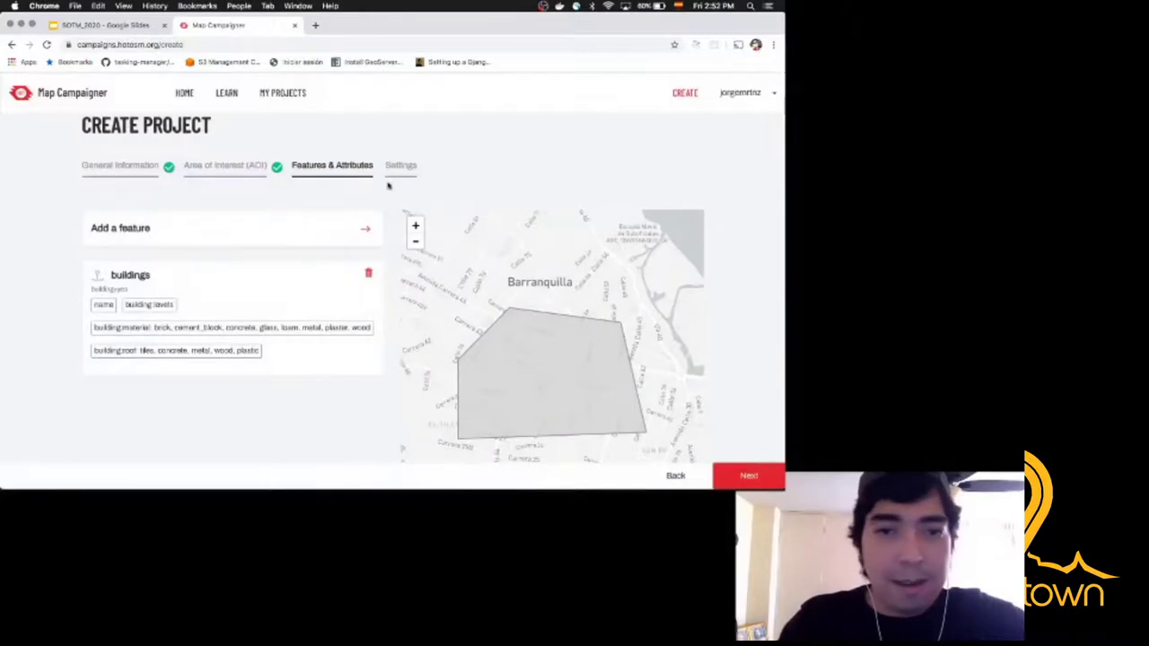
Step: On Settings, expand Project viewers, Contributors monitored and Custom Basemap, then go to My Projects
{"action": "left_click", "coordinate": [727, 480]}
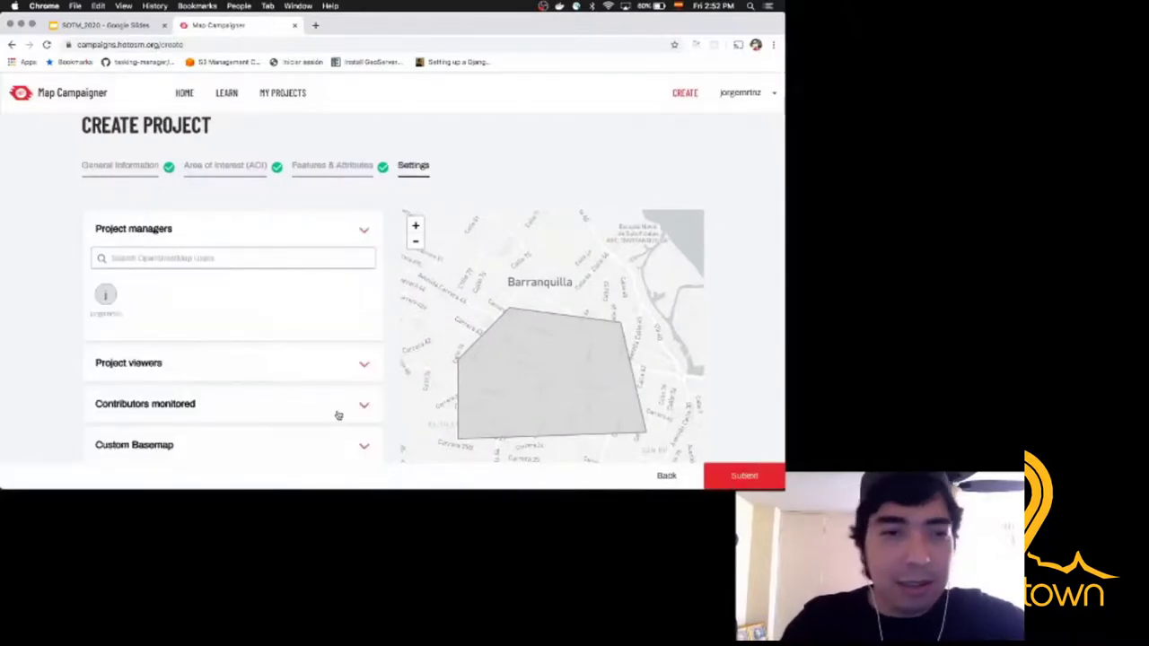
{"action": "scroll", "coordinate": [10, 362], "scroll_direction": "down", "scroll_amount": 1}
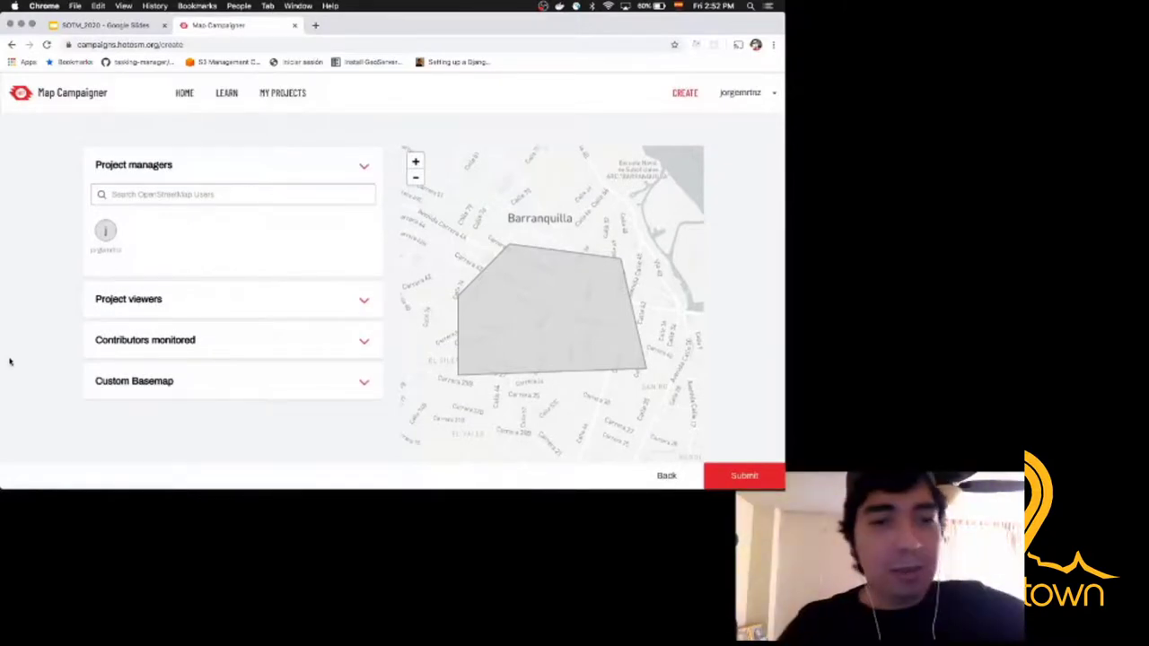
{"action": "left_click", "coordinate": [171, 298]}
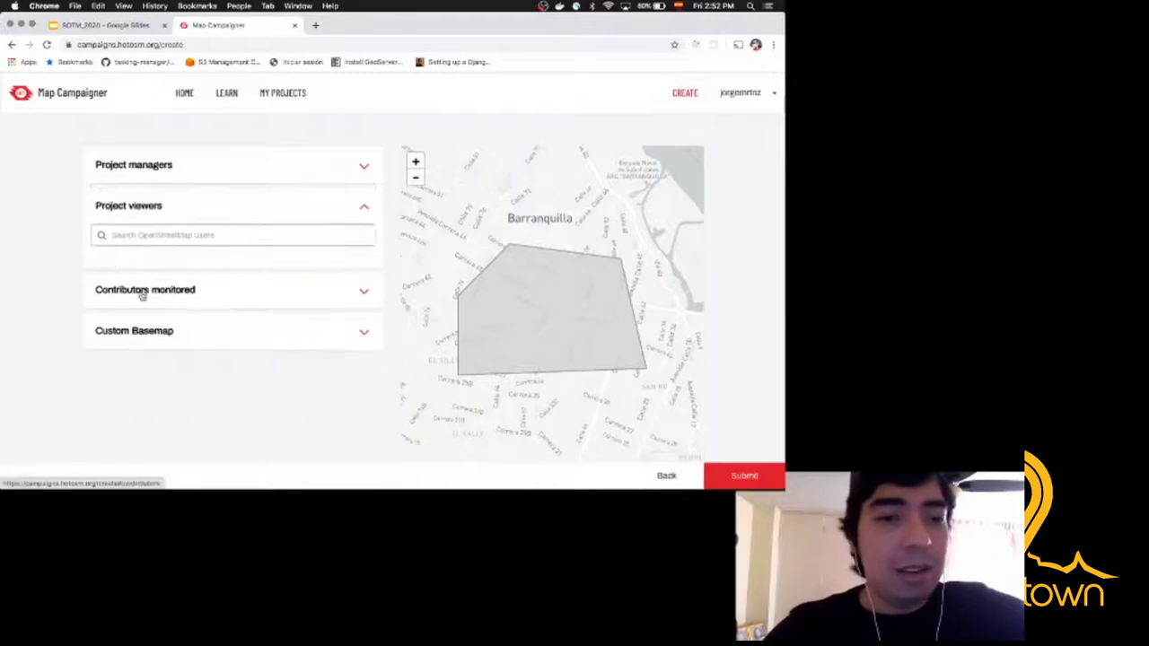
{"action": "left_click", "coordinate": [174, 296]}
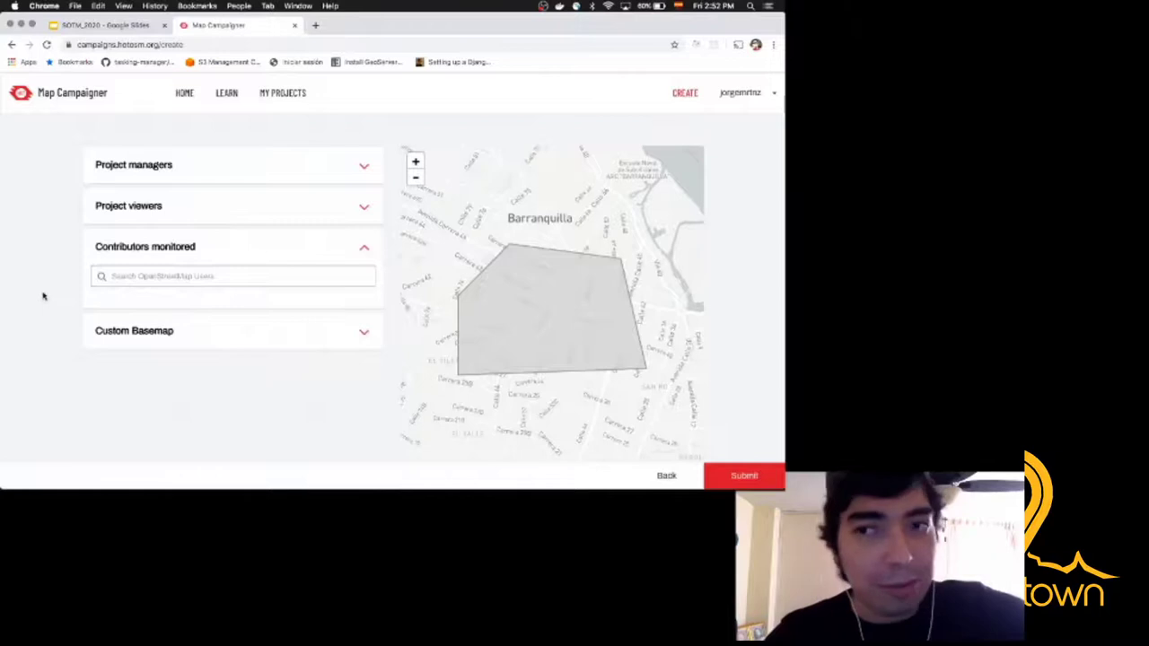
{"action": "left_click", "coordinate": [189, 336]}
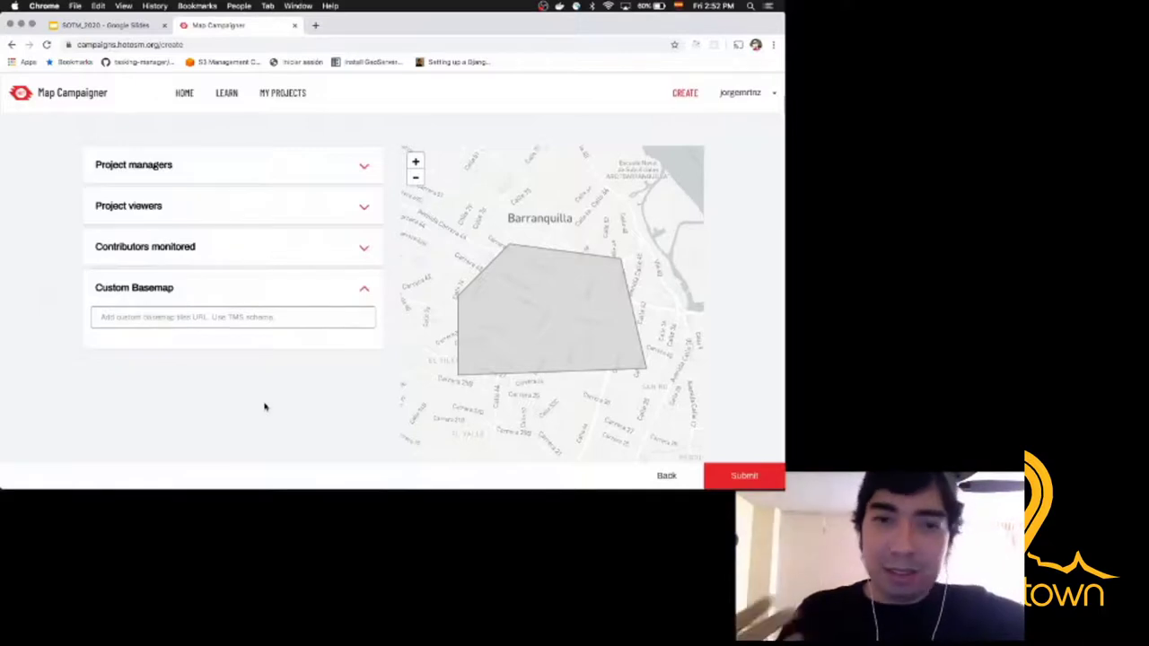
{"action": "left_click", "coordinate": [277, 103]}
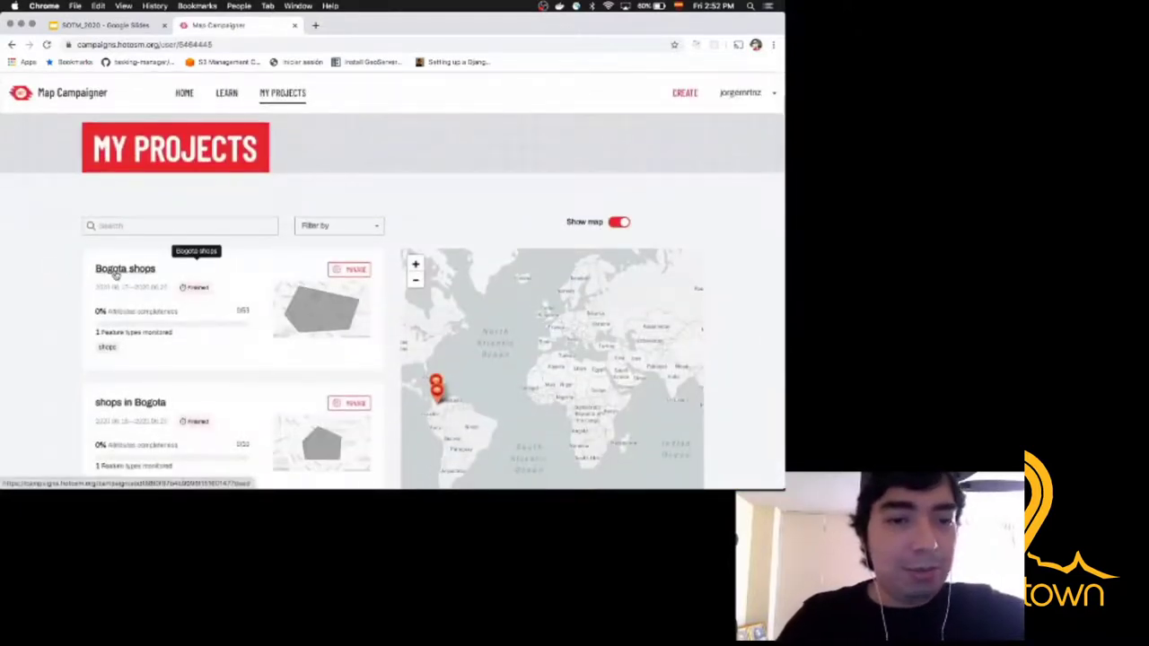
Step: Open Bogota shops and review 53 features, 0% complete, 5 contributors and the Details table
{"action": "left_click", "coordinate": [115, 275]}
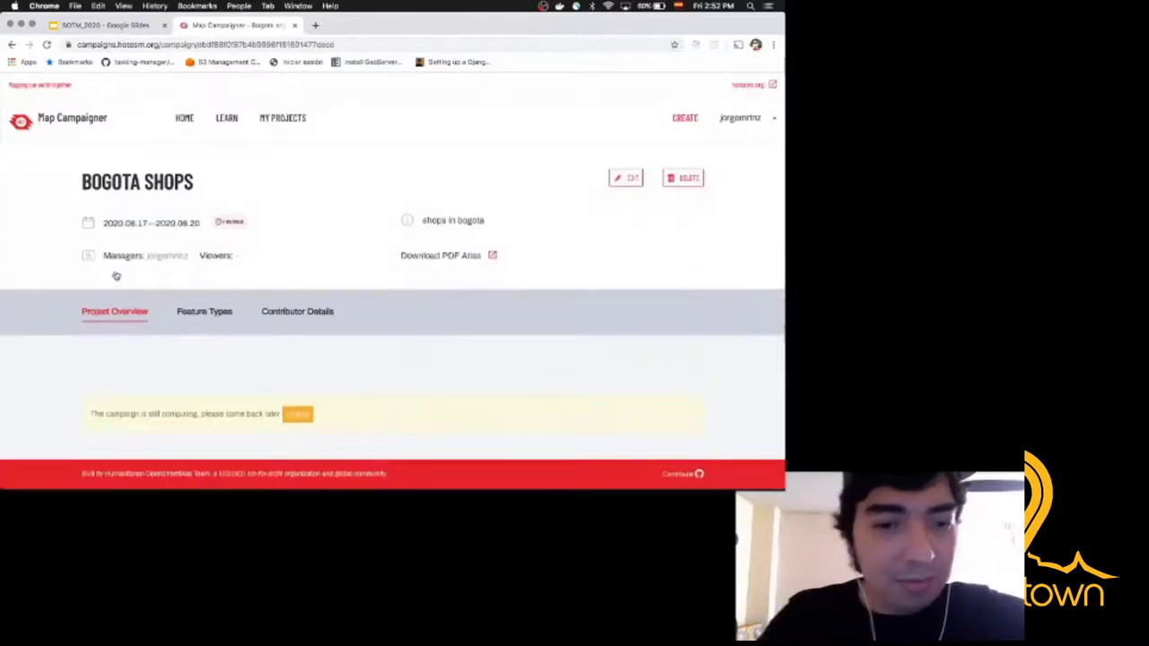
{"action": "scroll", "coordinate": [82, 264], "scroll_direction": "down", "scroll_amount": 3}
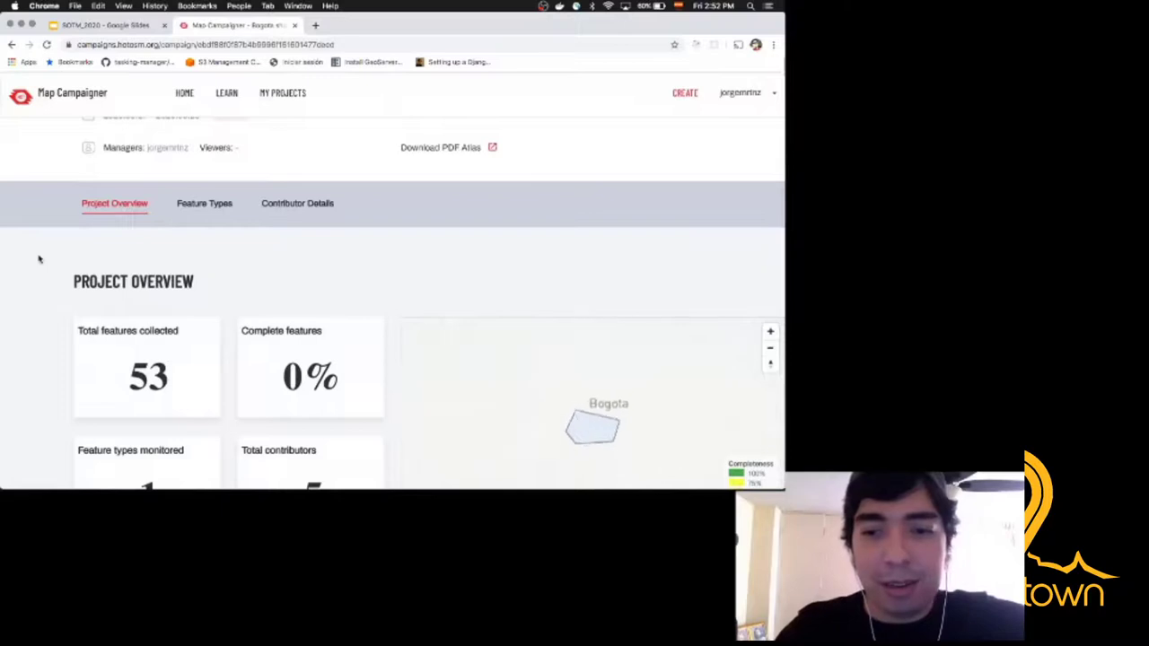
{"action": "scroll", "coordinate": [39, 259], "scroll_direction": "down", "scroll_amount": 1}
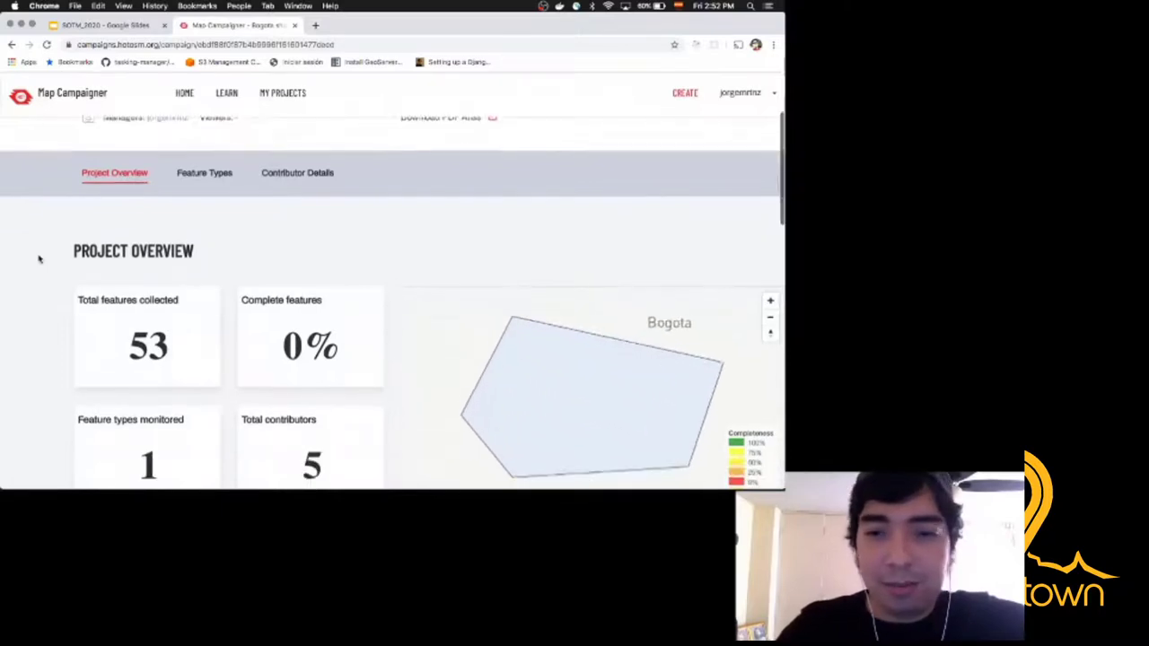
{"action": "scroll", "coordinate": [38, 258], "scroll_direction": "down", "scroll_amount": 1}
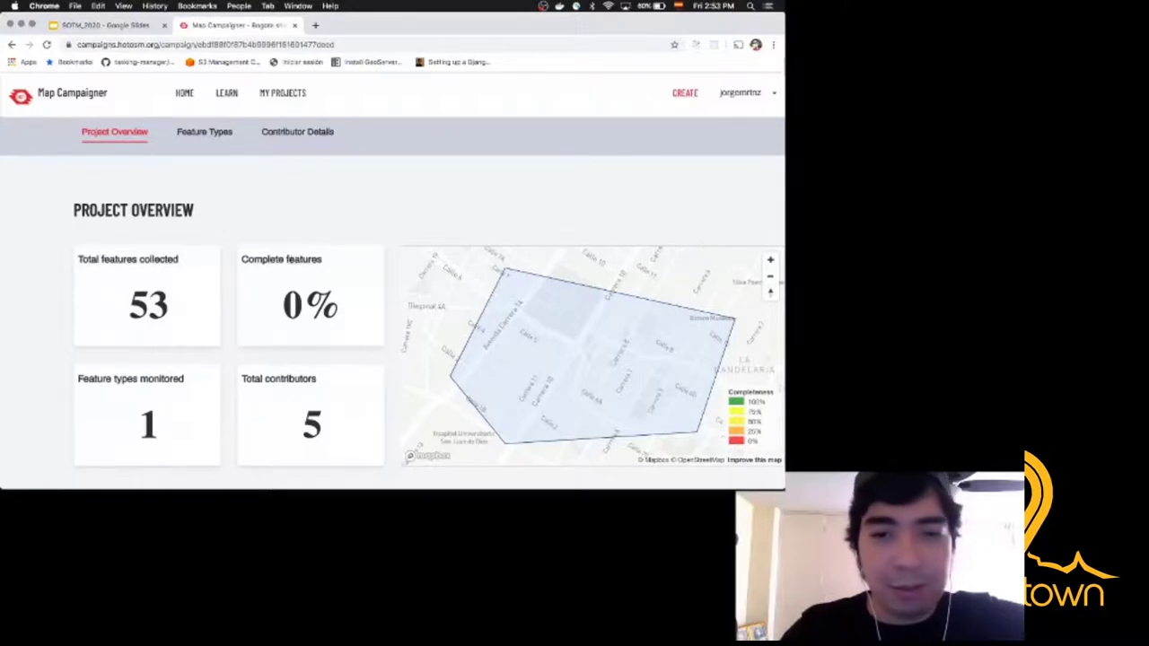
{"action": "scroll", "coordinate": [303, 273], "scroll_direction": "down", "scroll_amount": 5}
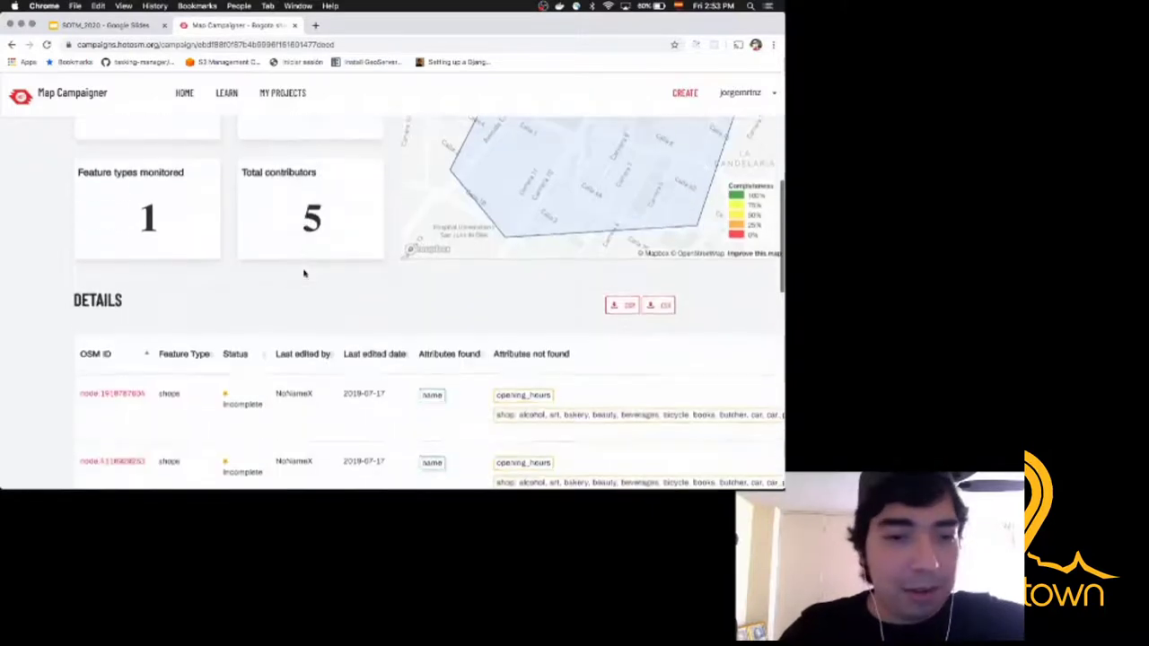
{"action": "scroll", "coordinate": [51, 287], "scroll_direction": "up", "scroll_amount": 2}
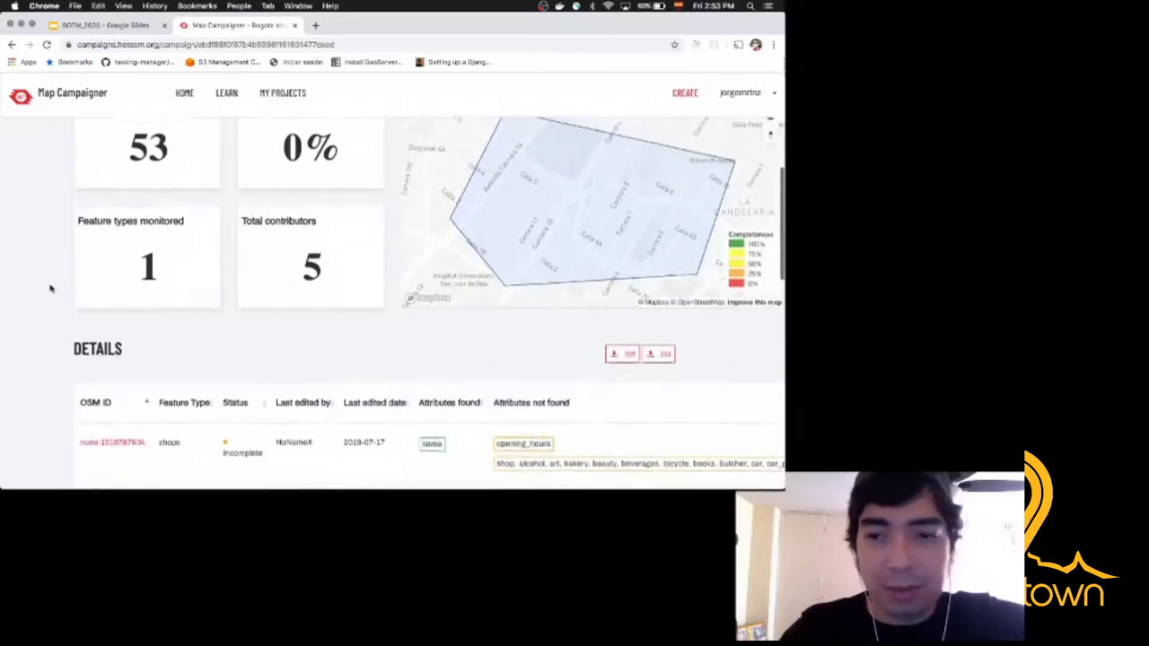
{"action": "scroll", "coordinate": [50, 287], "scroll_direction": "down", "scroll_amount": 2}
{"action": "scroll", "coordinate": [50, 287], "scroll_direction": "down", "scroll_amount": 1}
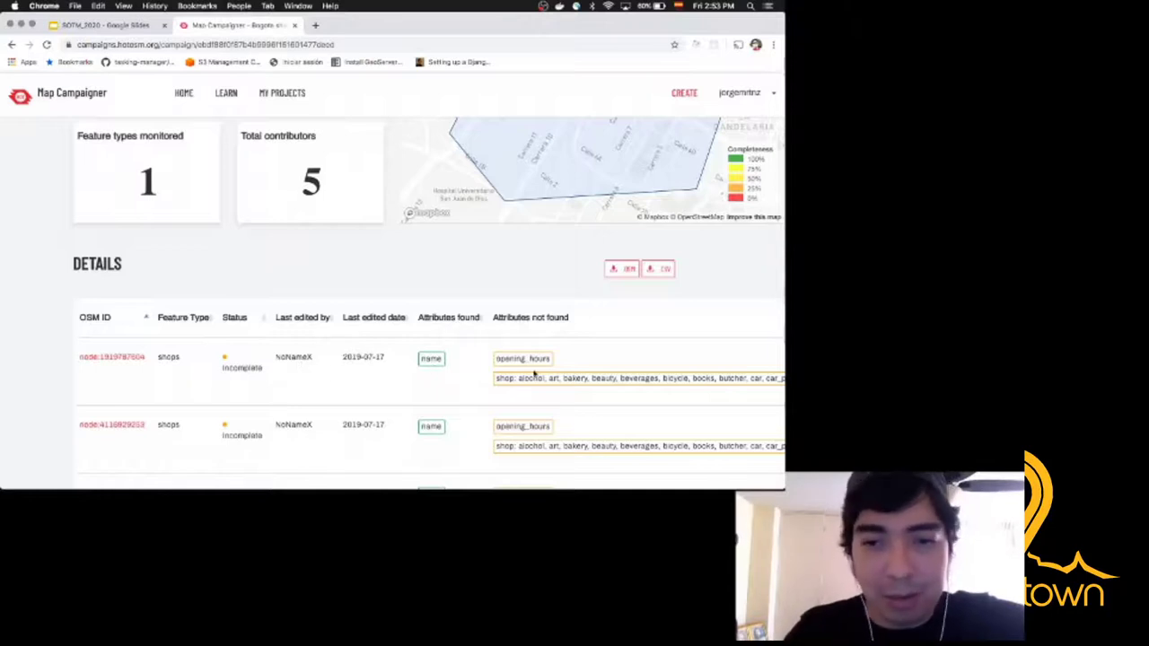
{"action": "scroll", "coordinate": [74, 269], "scroll_direction": "up", "scroll_amount": 5}
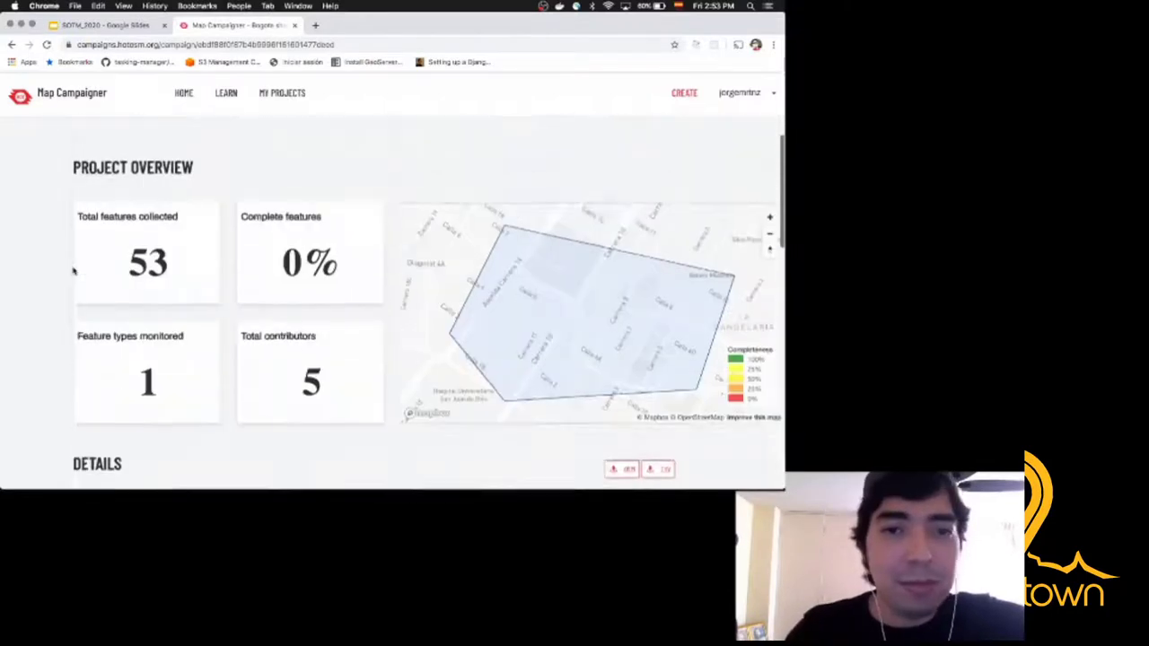
Step: Open the shops card under Feature Types and zoom into its completeness map
{"action": "left_click", "coordinate": [211, 166]}
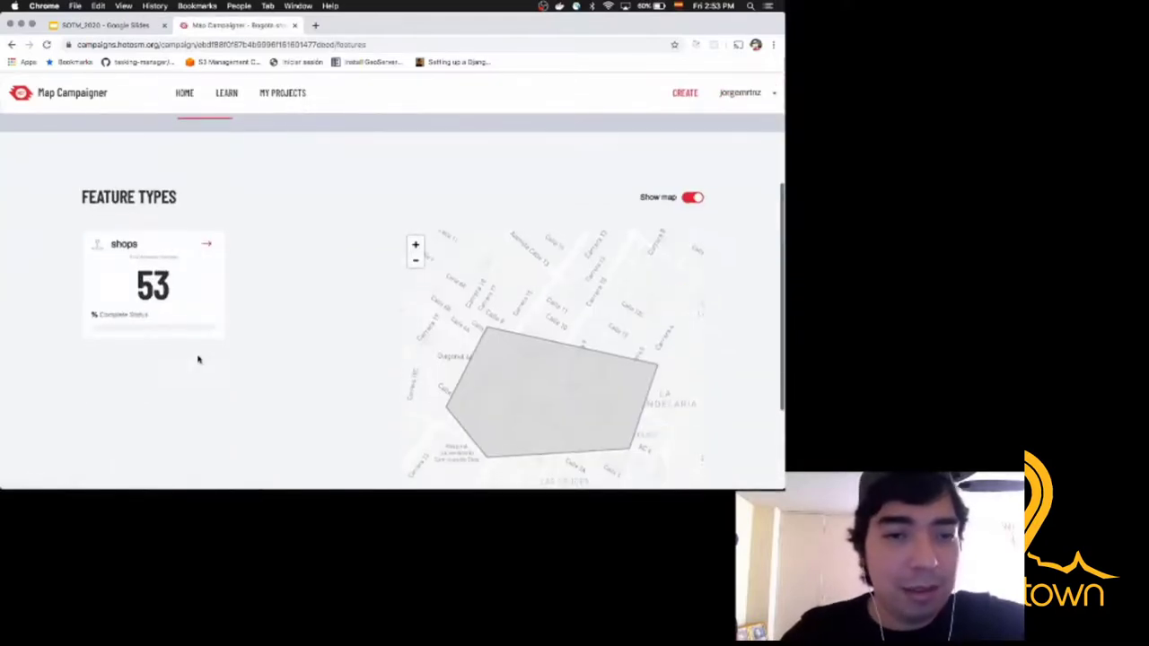
{"action": "left_click", "coordinate": [204, 254]}
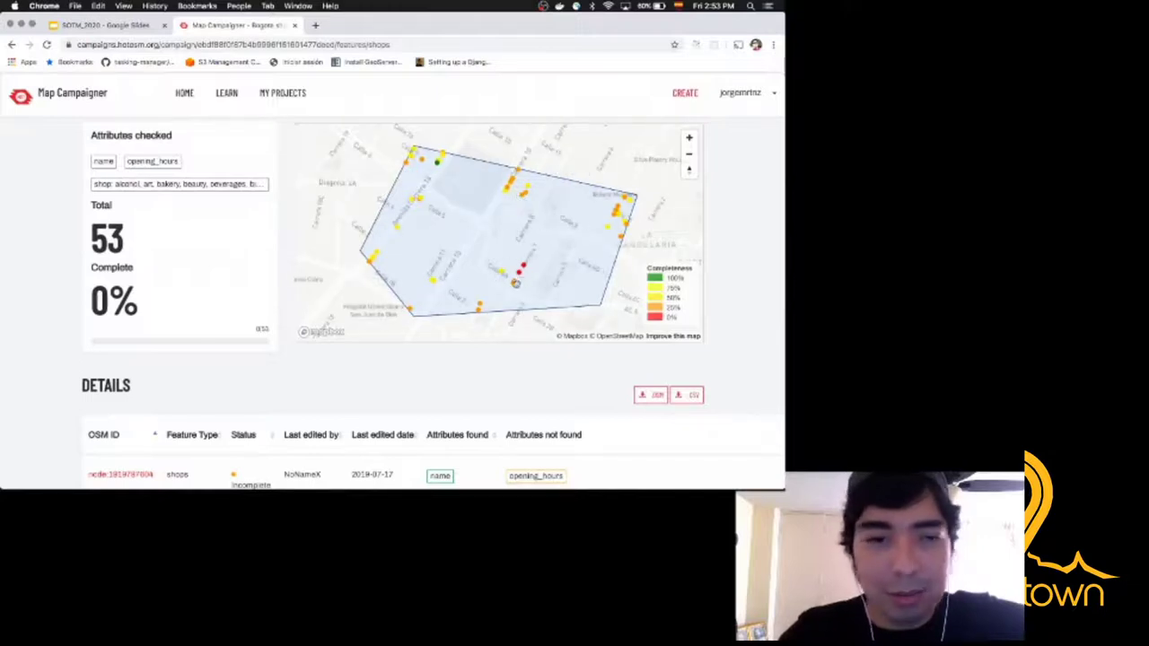
{"action": "scroll", "coordinate": [513, 283], "scroll_direction": "up", "scroll_amount": 5}
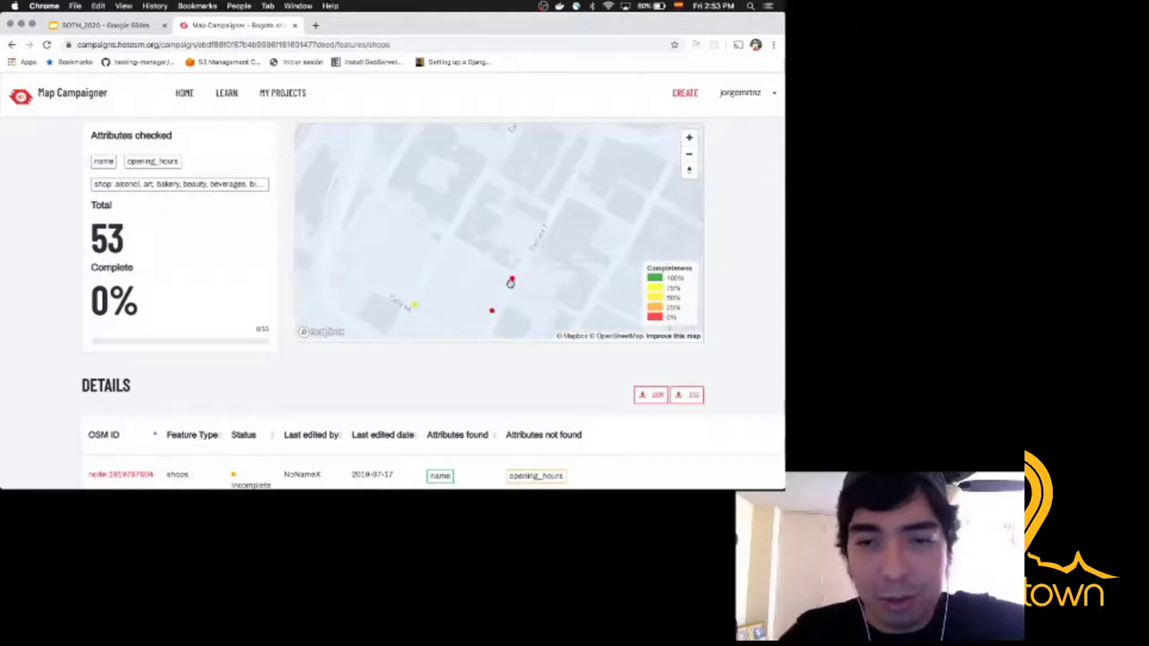
Step: Inspect the red shop point's details, then recentre the map
{"action": "left_click", "coordinate": [513, 281]}
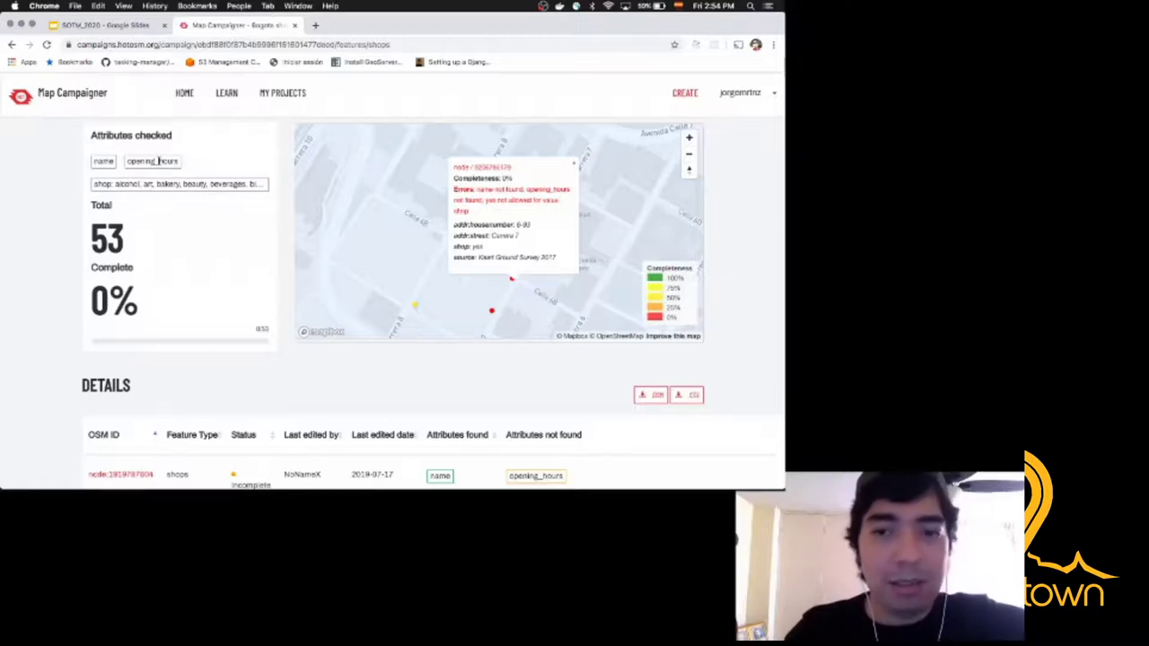
{"action": "left_click", "coordinate": [574, 164]}
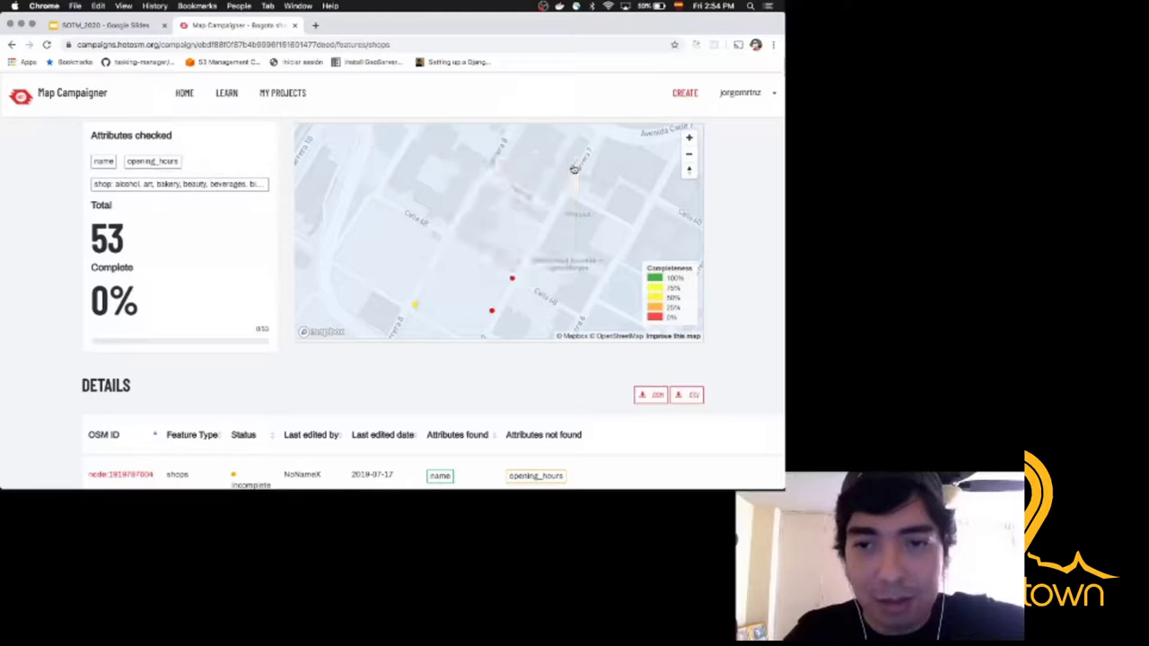
{"action": "scroll", "coordinate": [506, 213], "scroll_direction": "down", "scroll_amount": 4}
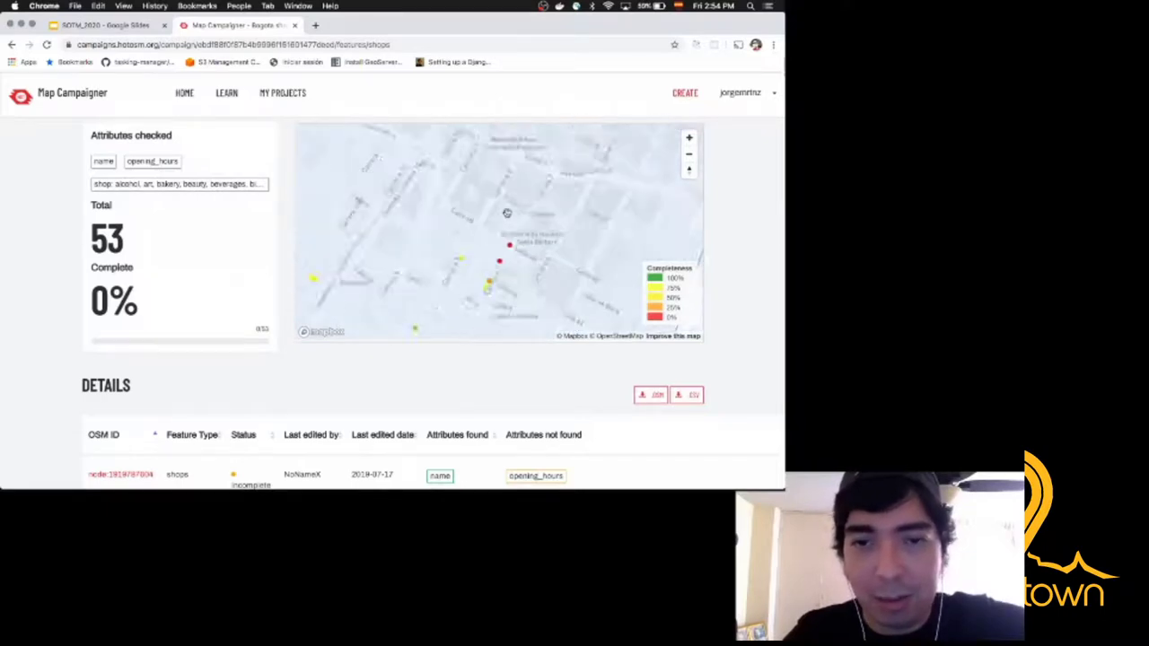
{"action": "left_click_drag", "start_coordinate": [477, 164], "coordinate": [484, 249]}
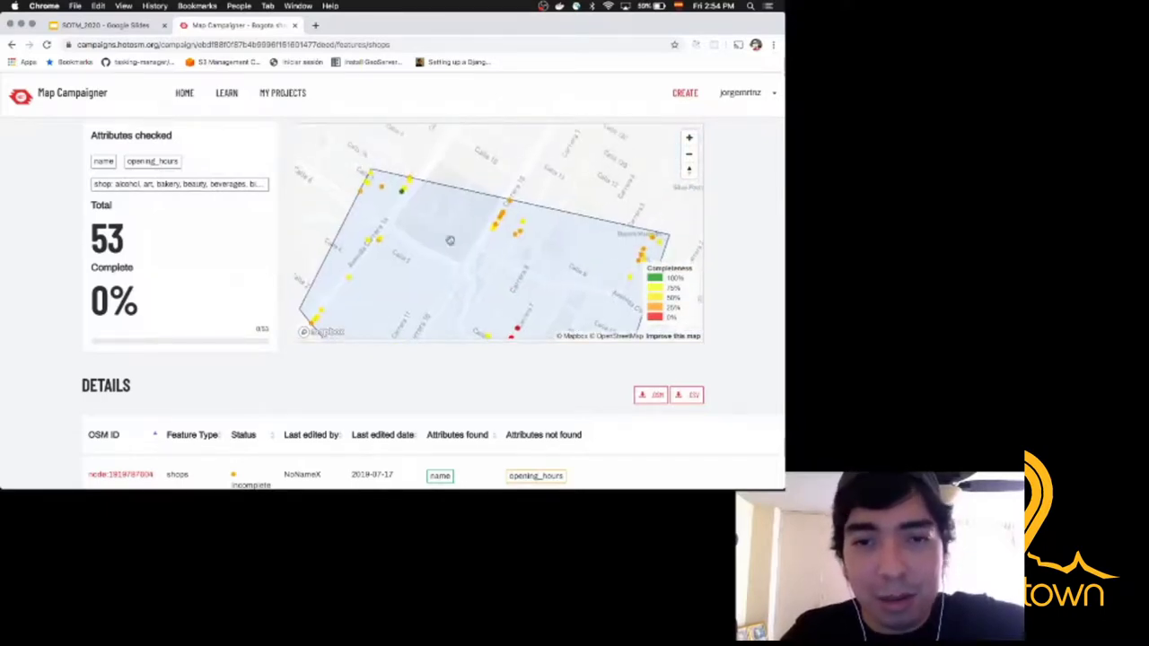
{"action": "scroll", "coordinate": [380, 188], "scroll_direction": "up", "scroll_amount": 5}
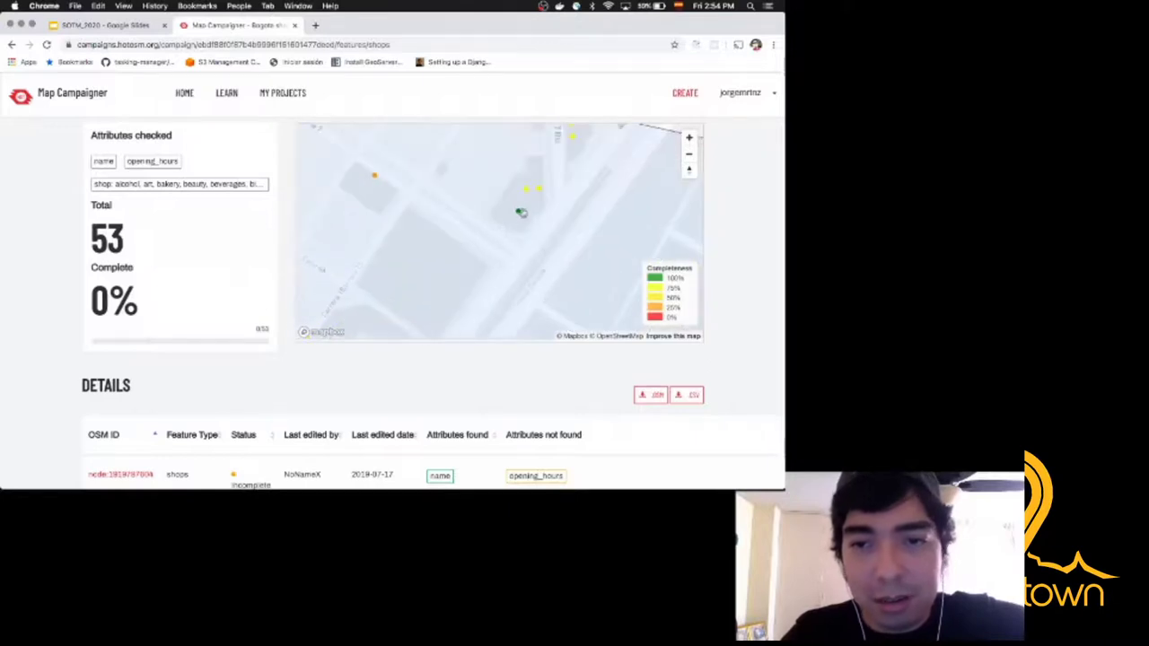
Step: Check the 100%-complete green shop point, then zoom out to show the area around La Candelaria
{"action": "left_click", "coordinate": [520, 215]}
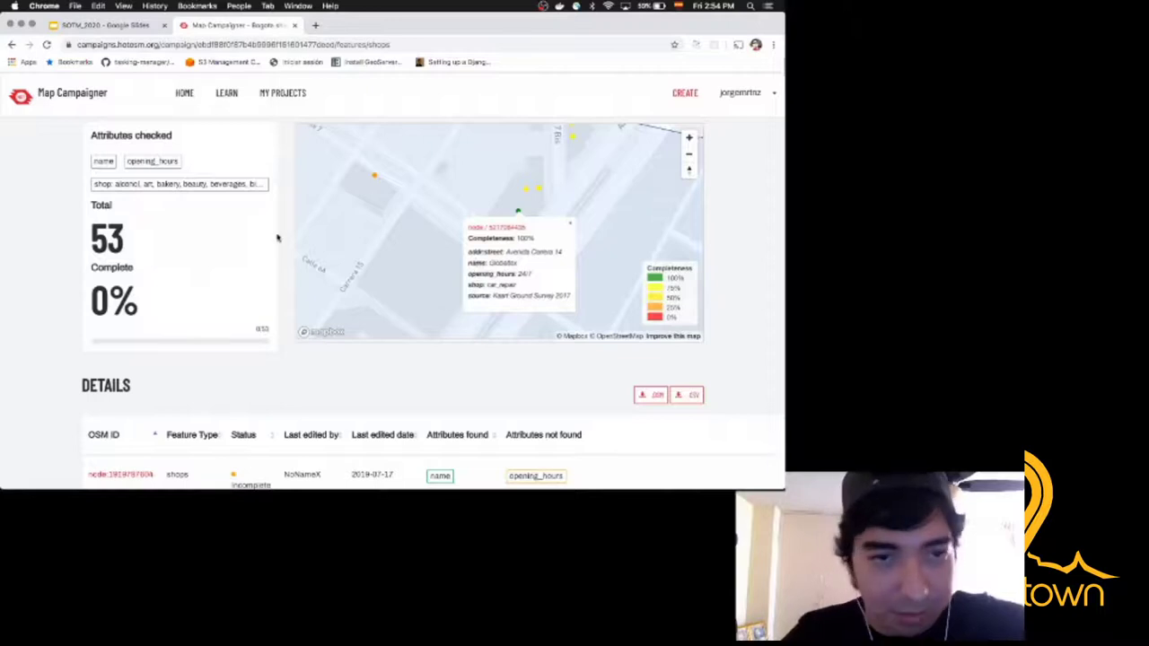
{"action": "left_click", "coordinate": [568, 222]}
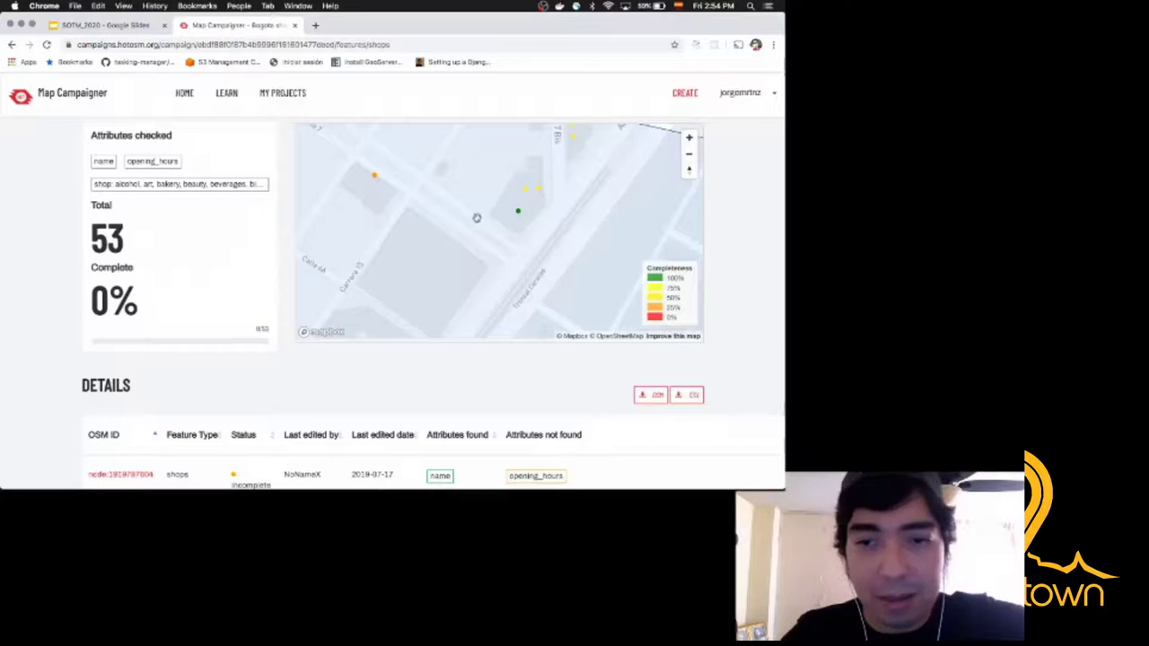
{"action": "left_click", "coordinate": [519, 214]}
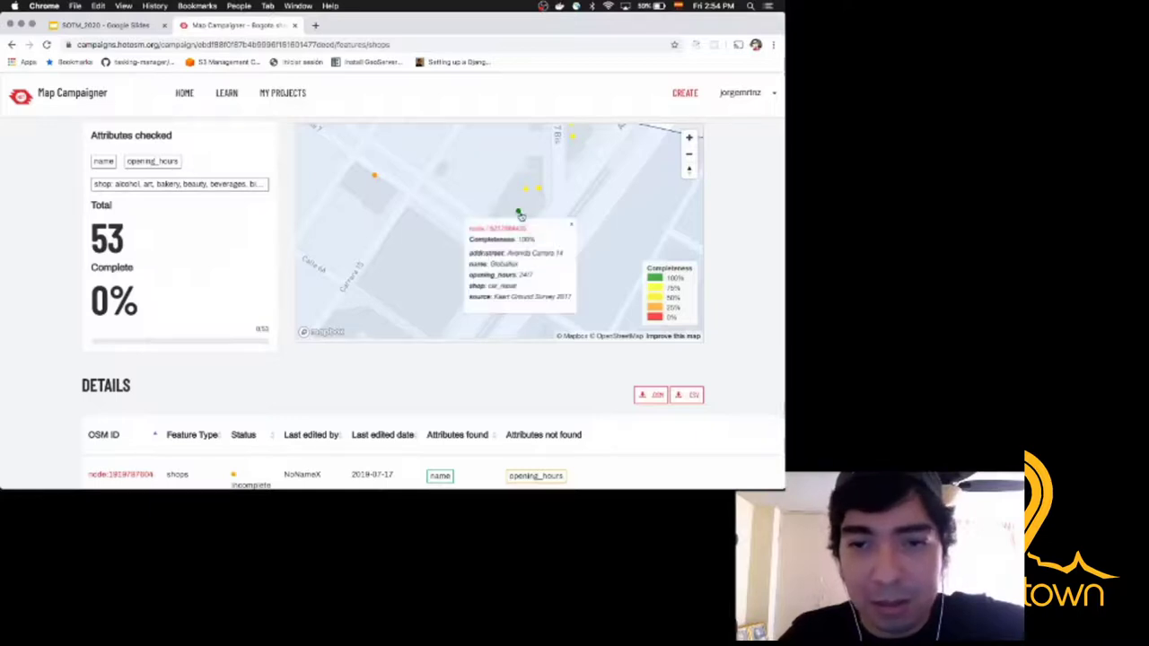
{"action": "left_click", "coordinate": [568, 228]}
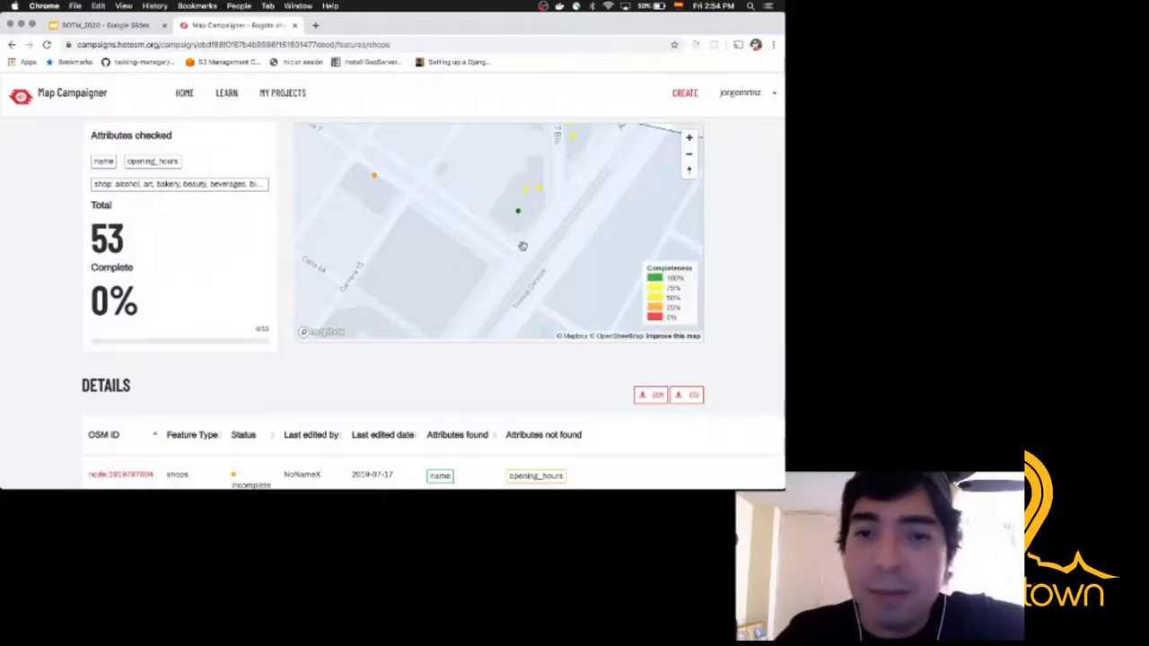
{"action": "scroll", "coordinate": [592, 222], "scroll_direction": "down", "scroll_amount": 5}
{"action": "left_click_drag", "start_coordinate": [605, 218], "coordinate": [494, 132]}
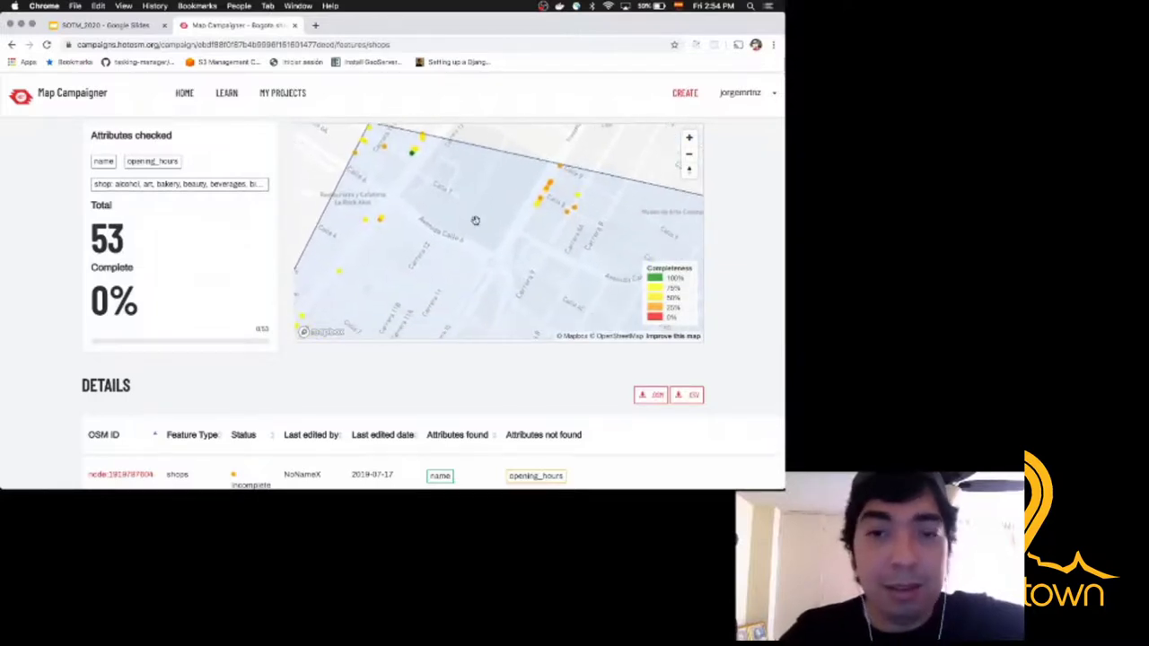
{"action": "scroll", "coordinate": [474, 221], "scroll_direction": "down", "scroll_amount": 3}
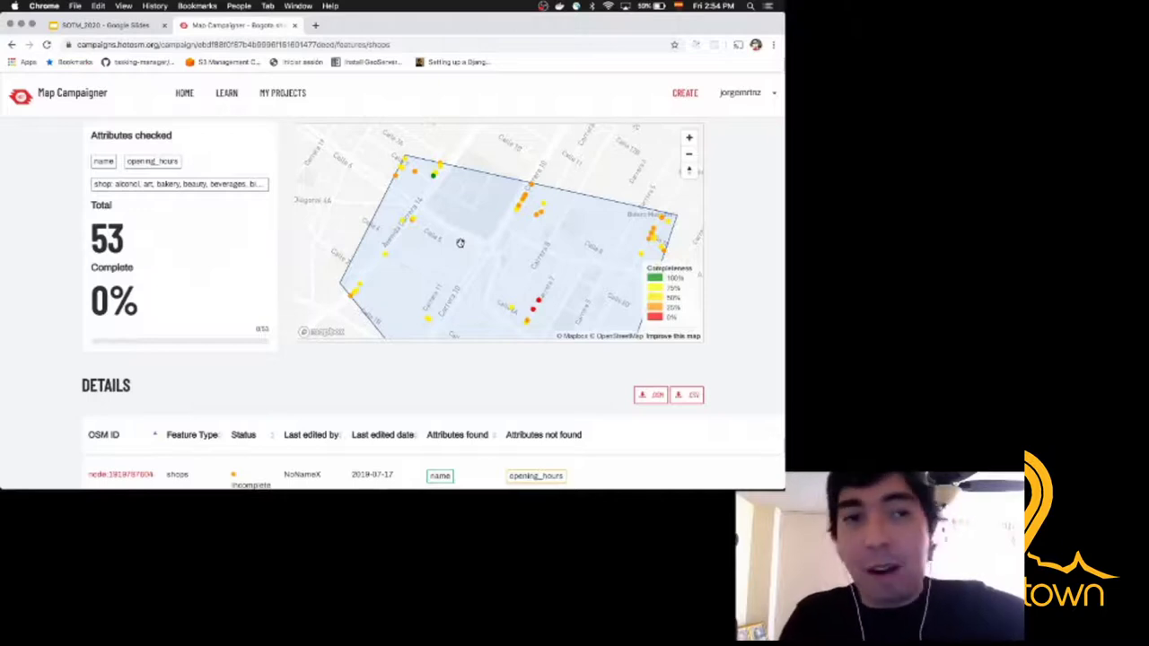
{"action": "left_click_drag", "start_coordinate": [507, 252], "coordinate": [465, 221]}
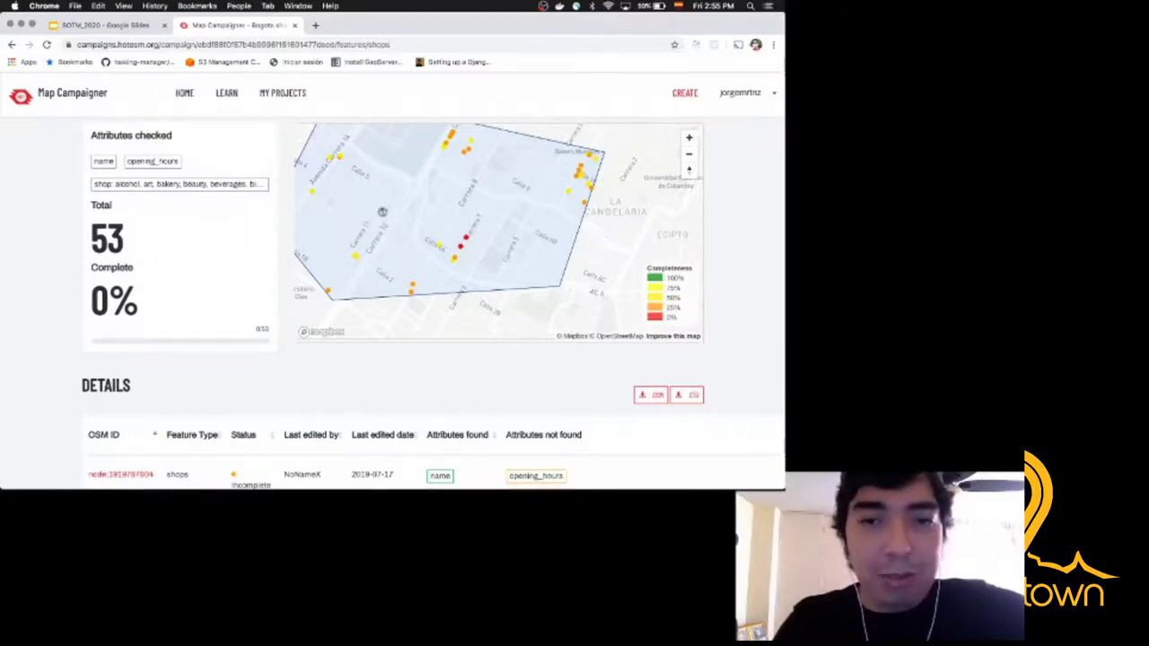
Step: Select the campaign polygon and use its green Edit button to launch the OpenStreetMap editor
{"action": "left_click", "coordinate": [407, 188]}
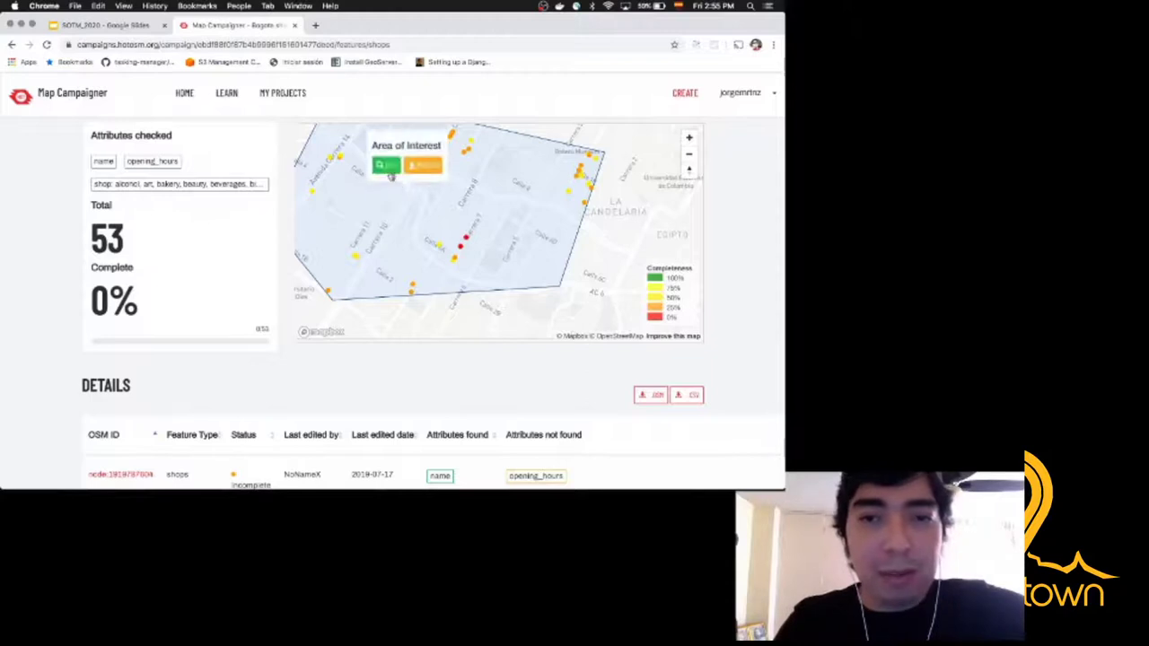
{"action": "left_click", "coordinate": [384, 169]}
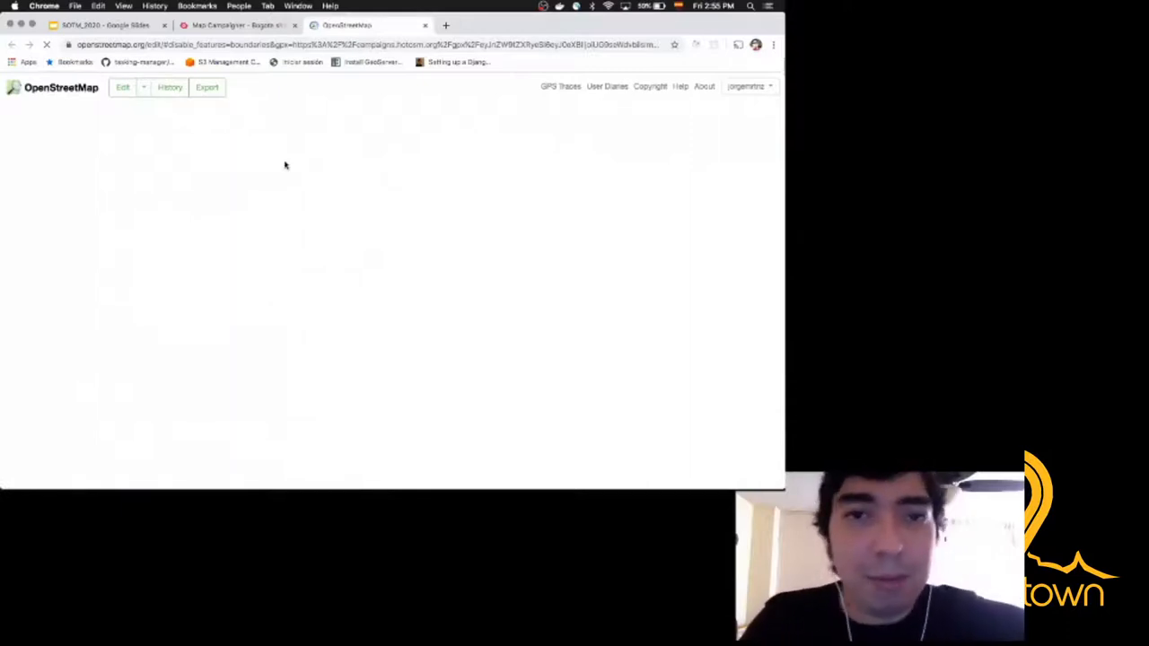
Step: View the campaign boundary in the loaded iD editor tab, then return to the Bogota shops page
{"action": "key", "text": "ctrl+shift+Tab"}
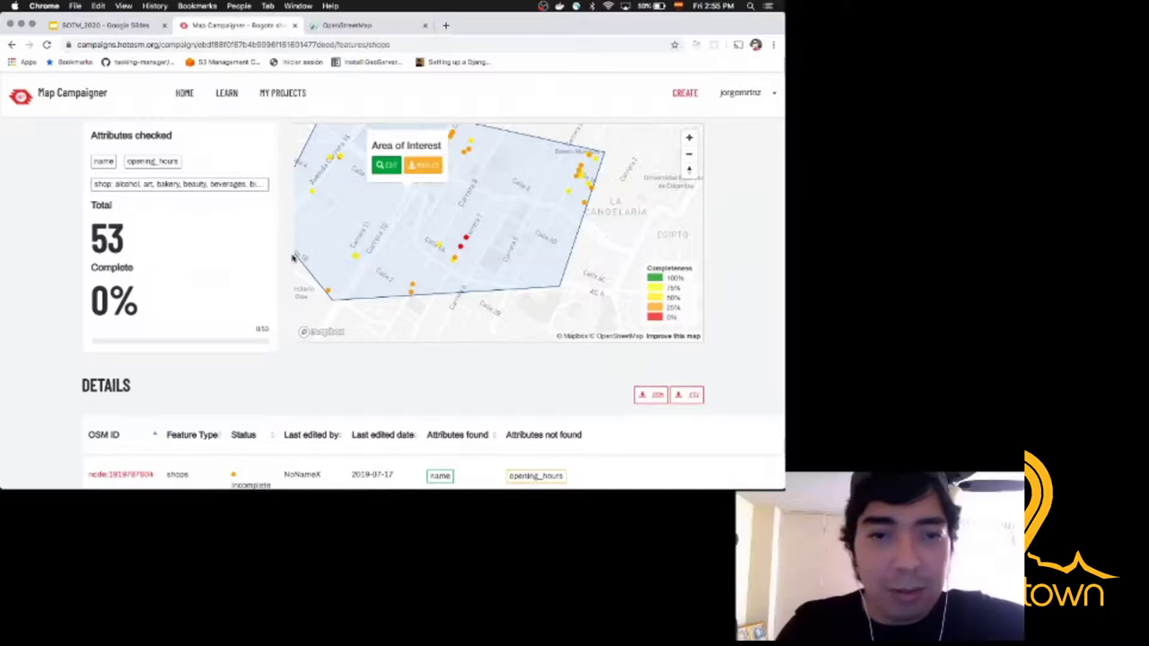
{"action": "key", "text": "ctrl+Tab"}
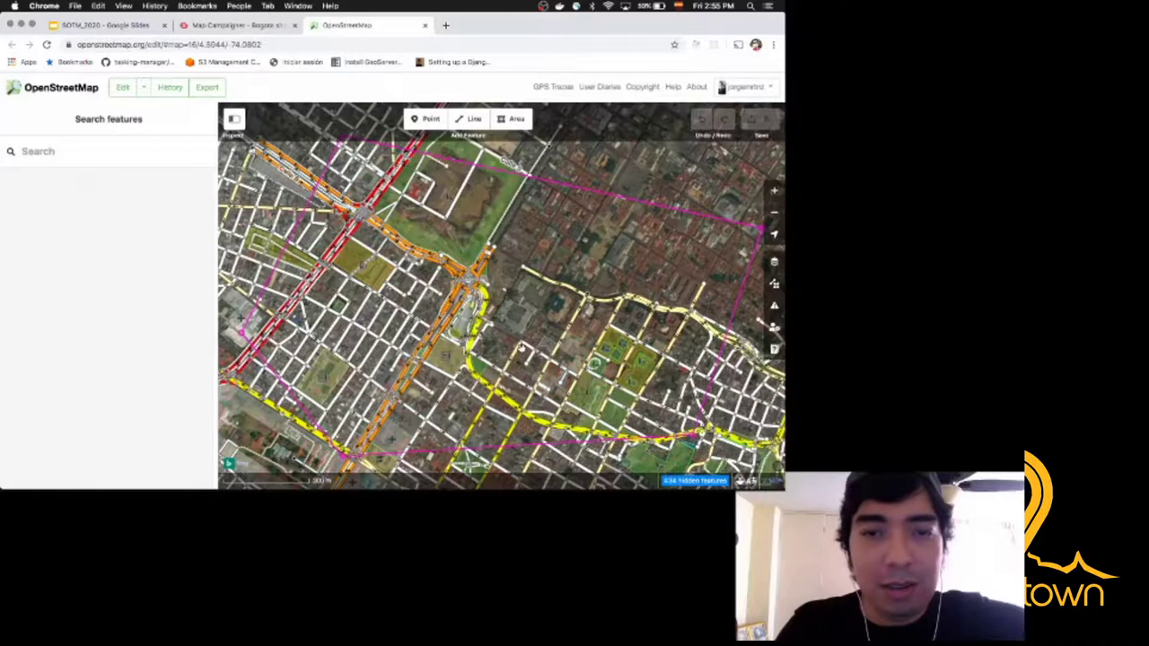
{"action": "key", "text": "ctrl+shift+Tab"}
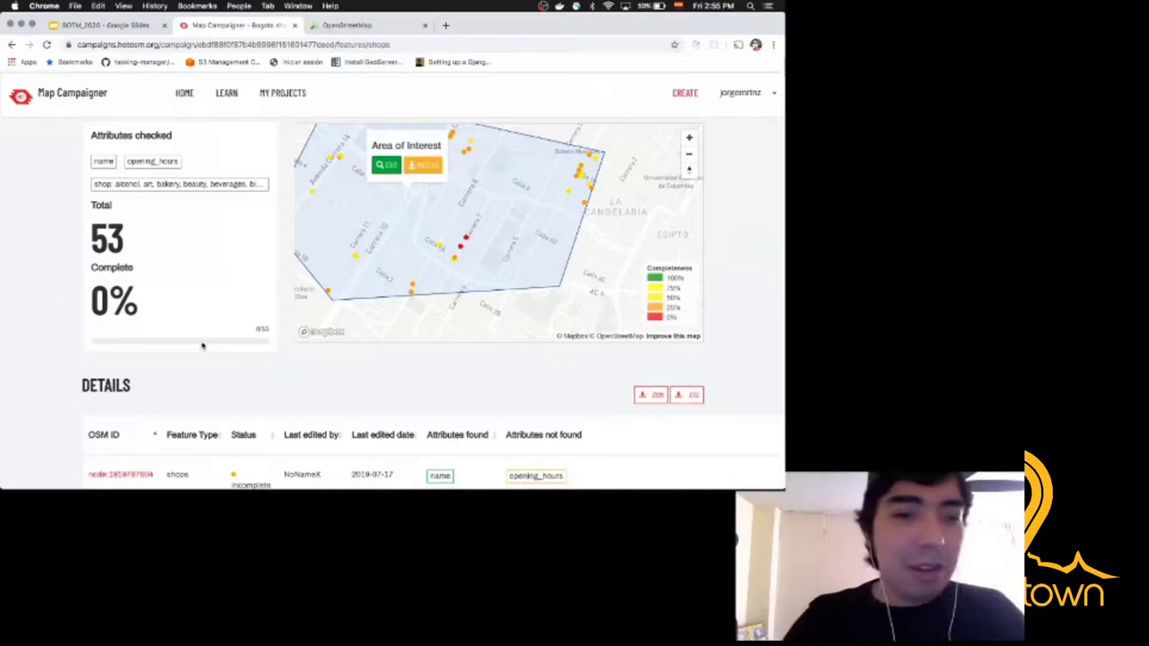
Step: Open the Bogota shops project's Contributor Details tab
{"action": "scroll", "coordinate": [54, 305], "scroll_direction": "down", "scroll_amount": 3}
{"action": "scroll", "coordinate": [53, 305], "scroll_direction": "up", "scroll_amount": 2}
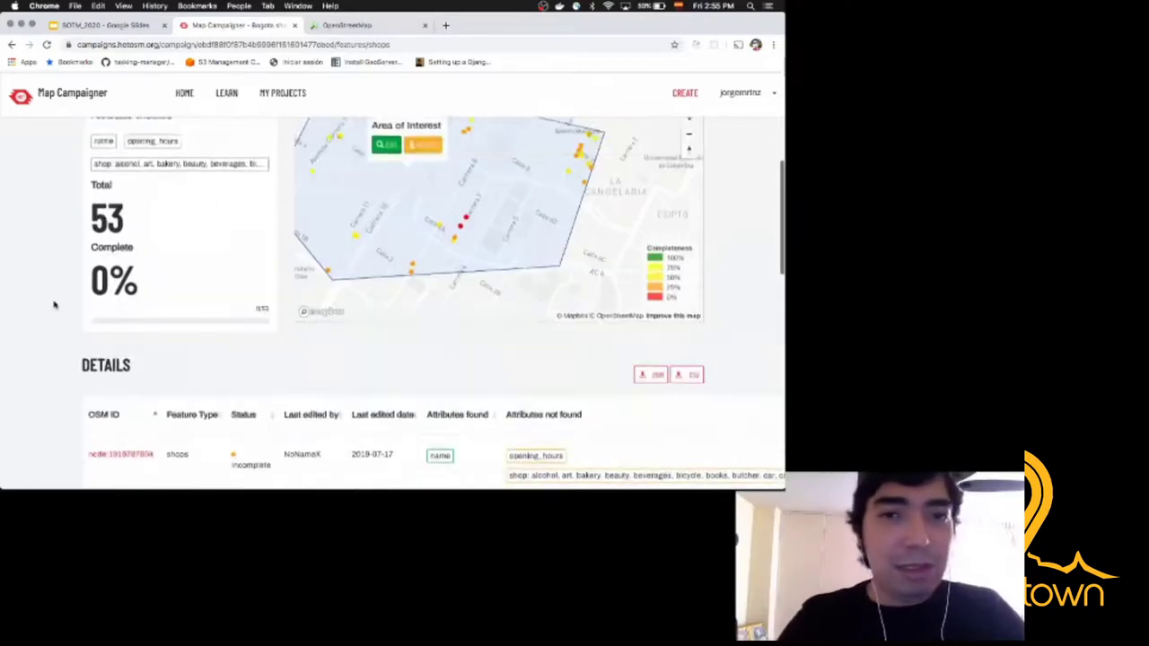
{"action": "scroll", "coordinate": [54, 305], "scroll_direction": "up", "scroll_amount": 5}
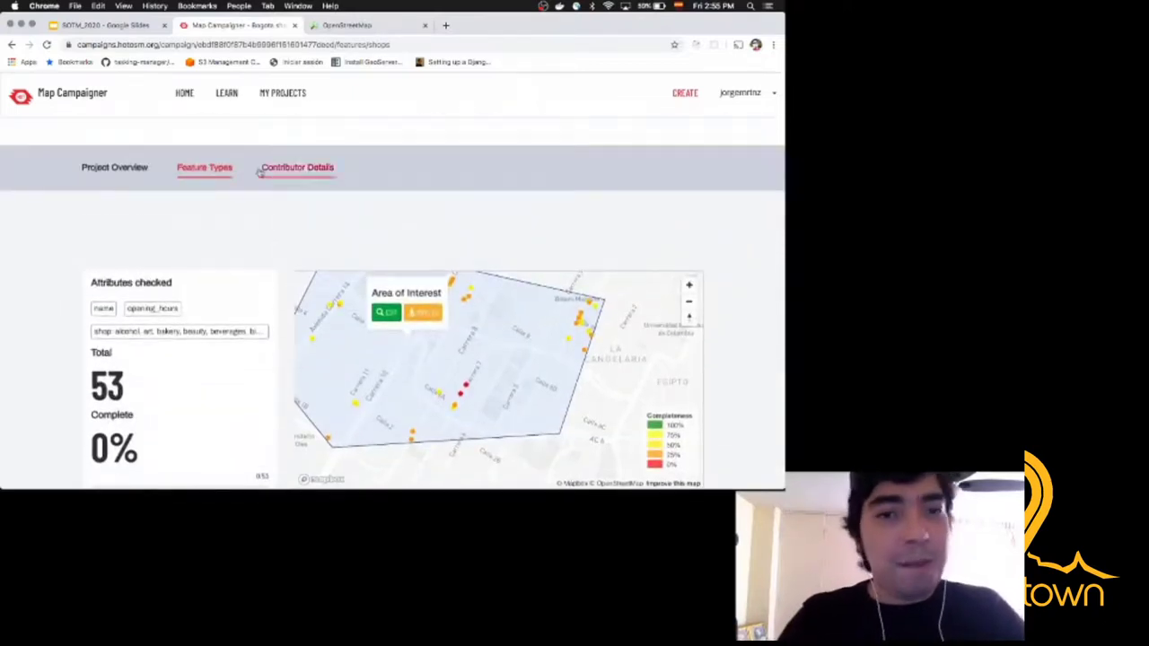
{"action": "left_click", "coordinate": [318, 175]}
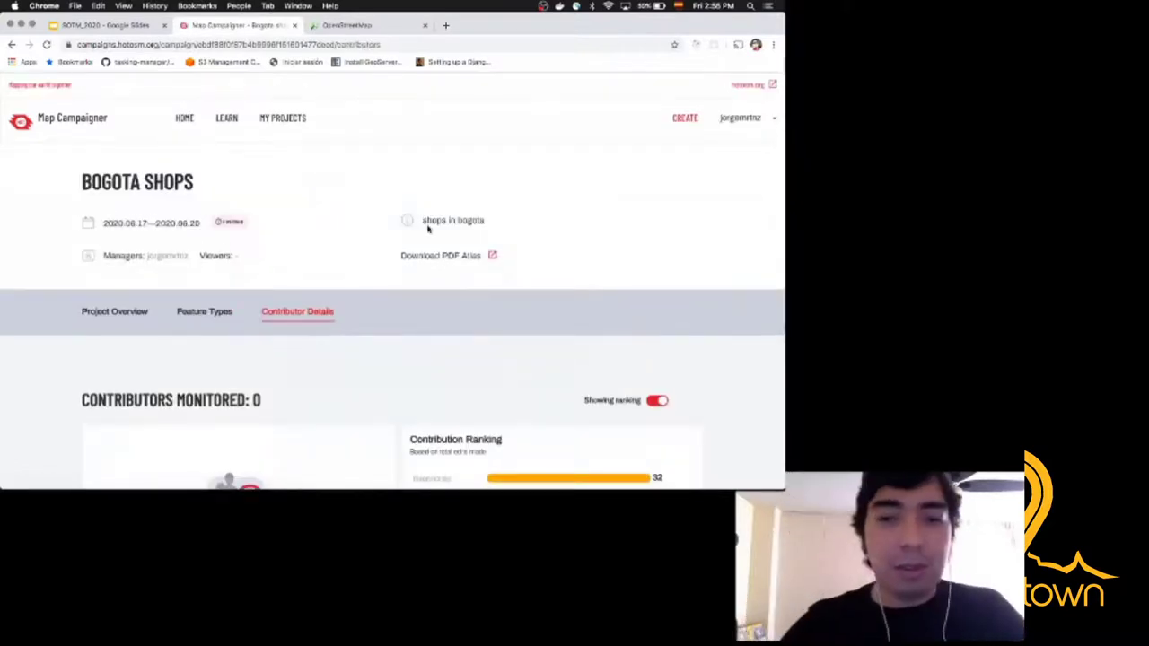
Step: Highlight the MONITORED heading and its count of 0 monitored contributors
{"action": "scroll", "coordinate": [377, 206], "scroll_direction": "down", "scroll_amount": 5}
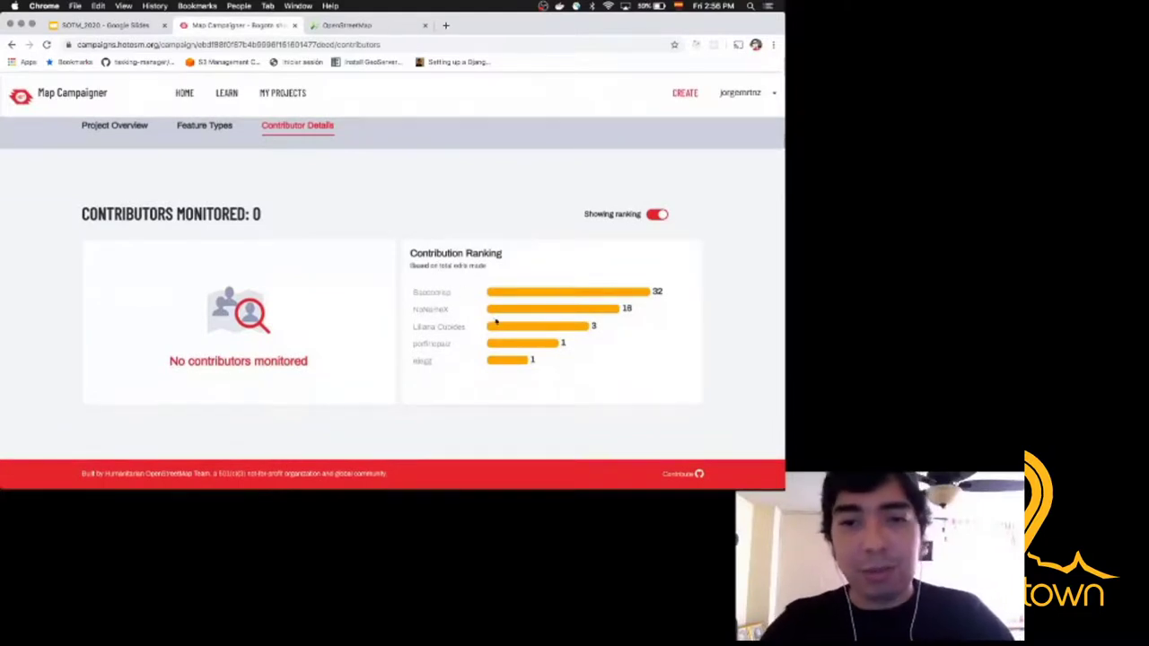
{"action": "scroll", "coordinate": [434, 285], "scroll_direction": "up", "scroll_amount": 2}
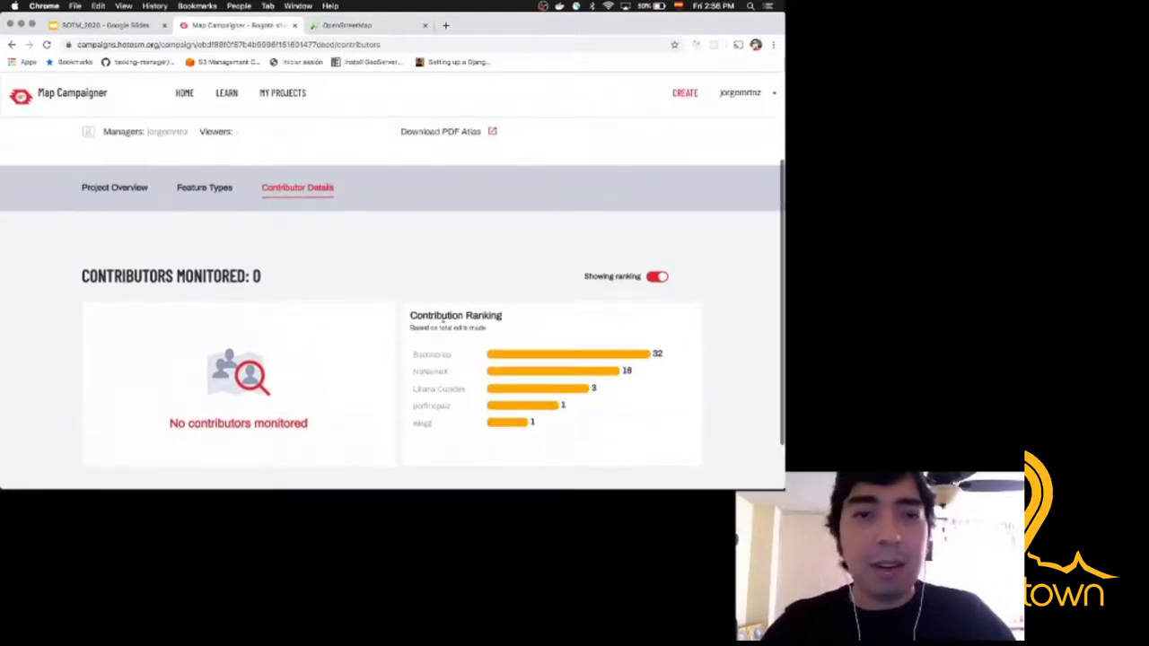
{"action": "scroll", "coordinate": [443, 320], "scroll_direction": "up", "scroll_amount": 2}
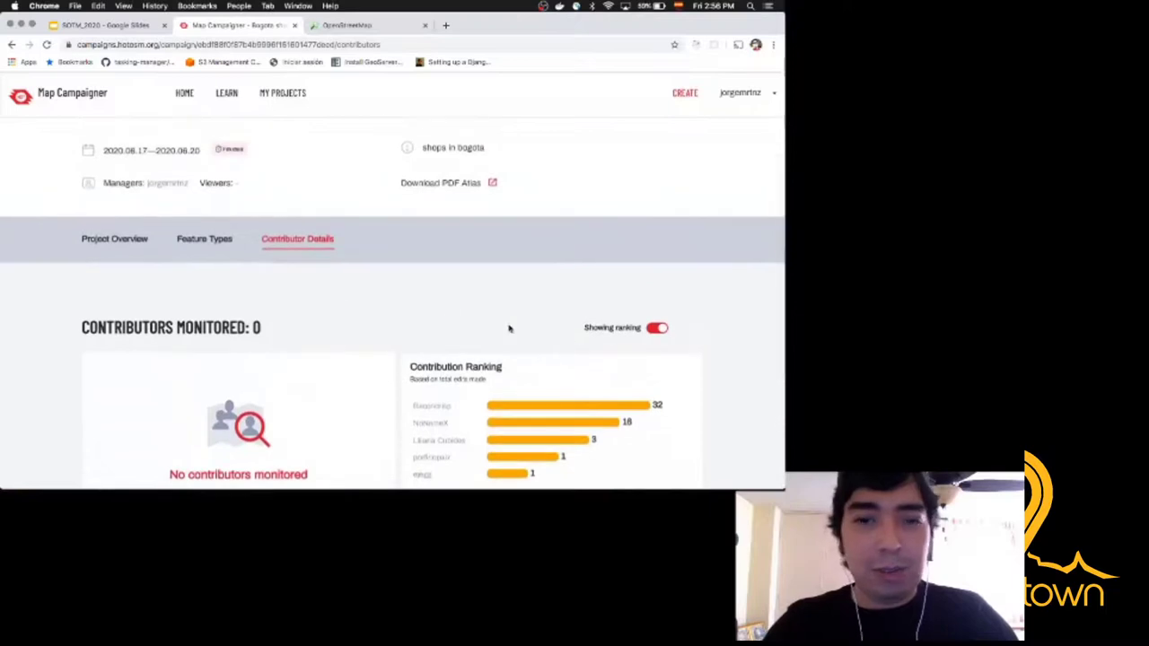
{"action": "double_click", "coordinate": [211, 328]}
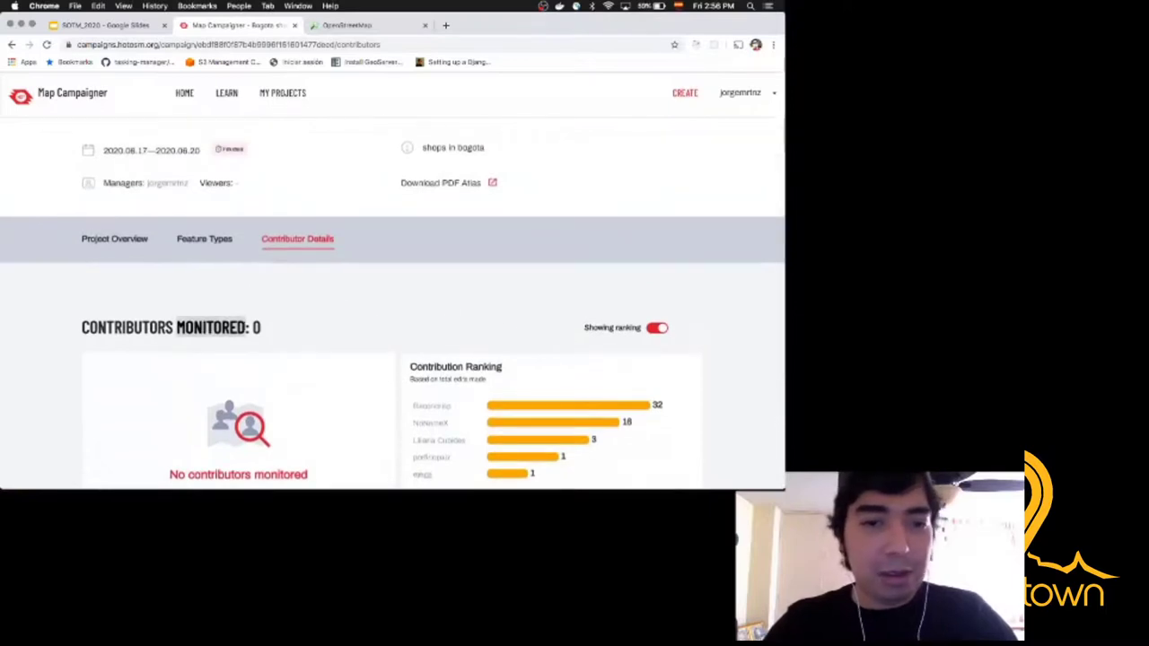
{"action": "left_click_drag", "start_coordinate": [267, 329], "coordinate": [190, 330]}
{"action": "left_click", "coordinate": [190, 330]}
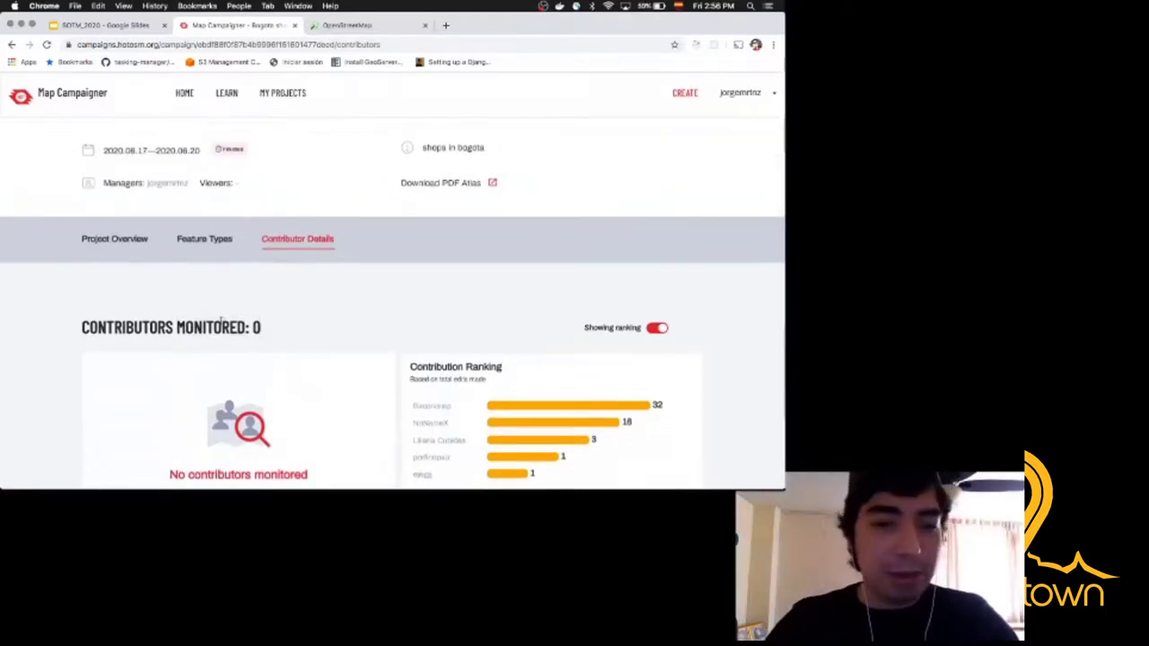
Step: Scroll through the contribution ranking, led by 32 and 18 edits
{"action": "scroll", "coordinate": [262, 305], "scroll_direction": "down", "scroll_amount": 3}
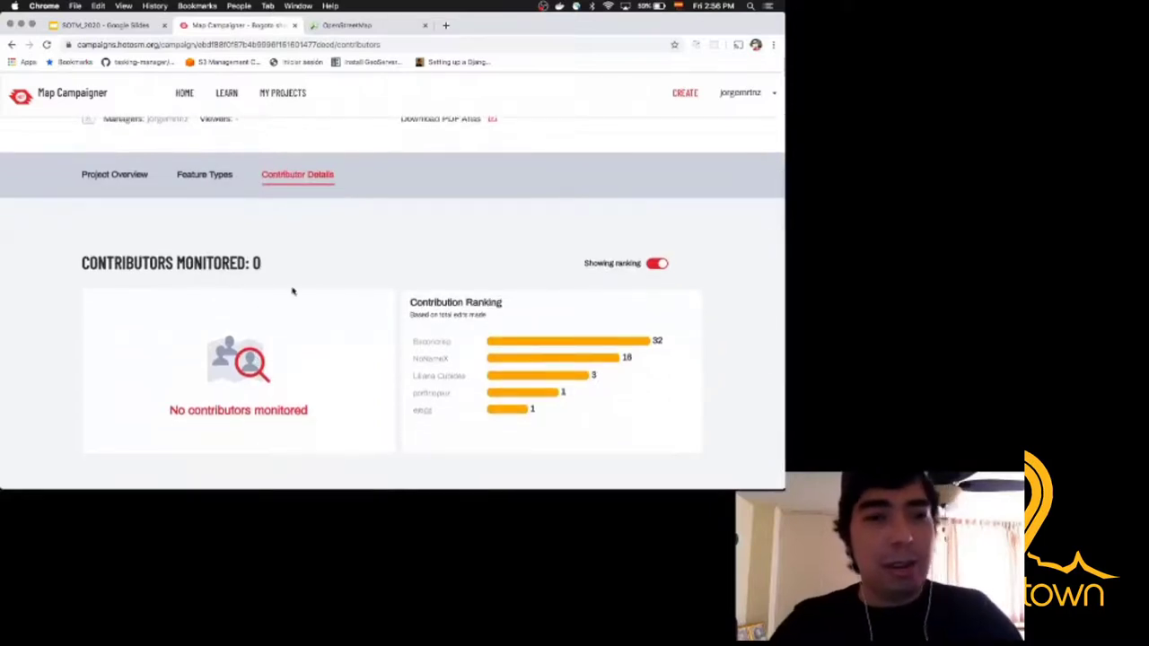
{"action": "scroll", "coordinate": [292, 291], "scroll_direction": "up", "scroll_amount": 2}
{"action": "scroll", "coordinate": [293, 291], "scroll_direction": "up", "scroll_amount": 3}
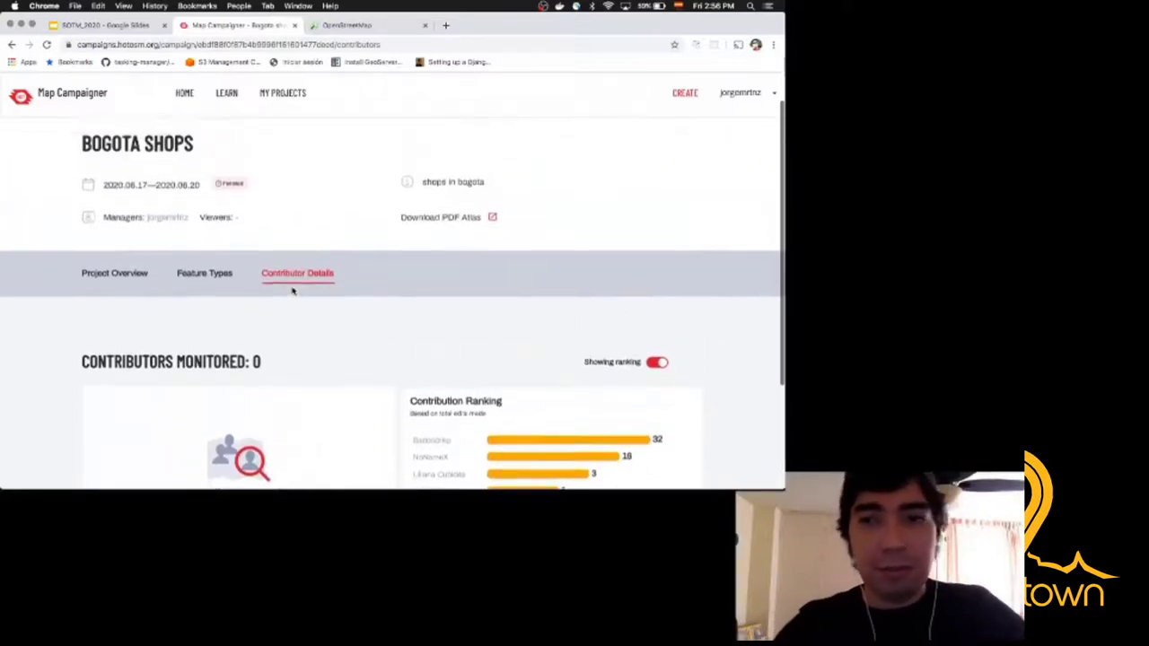
{"action": "scroll", "coordinate": [330, 322], "scroll_direction": "down", "scroll_amount": 2}
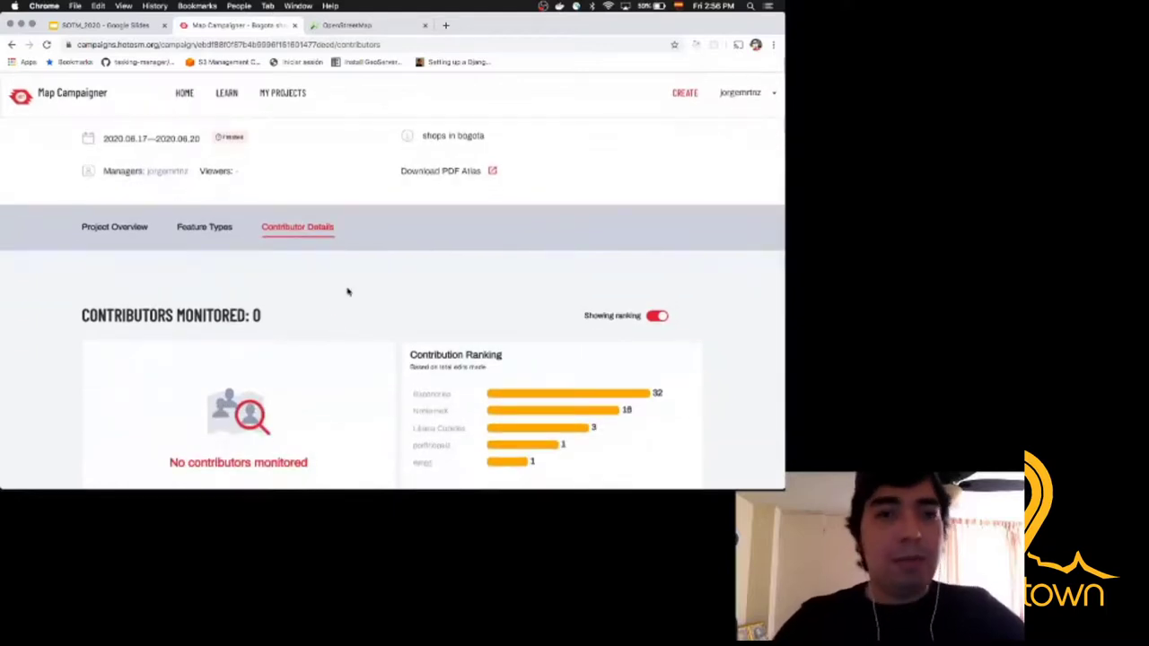
Step: Return to the SOTM_2020 presentation tab
{"action": "key", "text": "super+Tab"}
{"action": "key", "text": "Escape"}
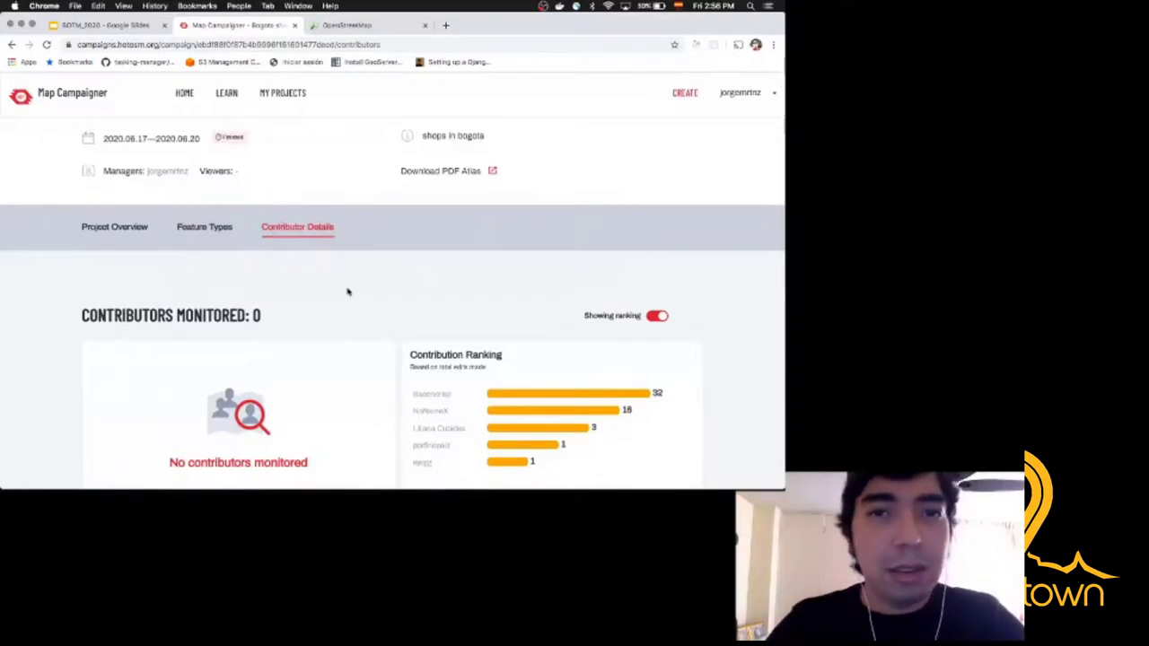
{"action": "key", "text": "ctrl+shift+Tab"}
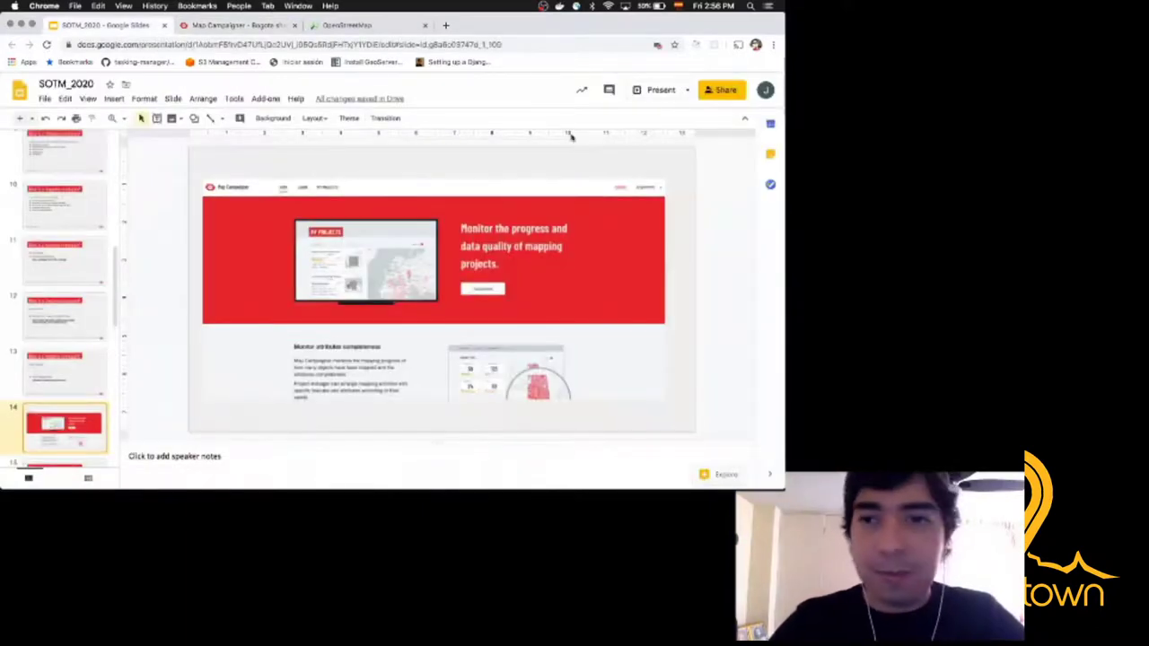
Step: Present the SOTM_2020 deck full screen and advance from slide 14 to slide 15, 'What is mapcampaigner?'
{"action": "left_click", "coordinate": [651, 93]}
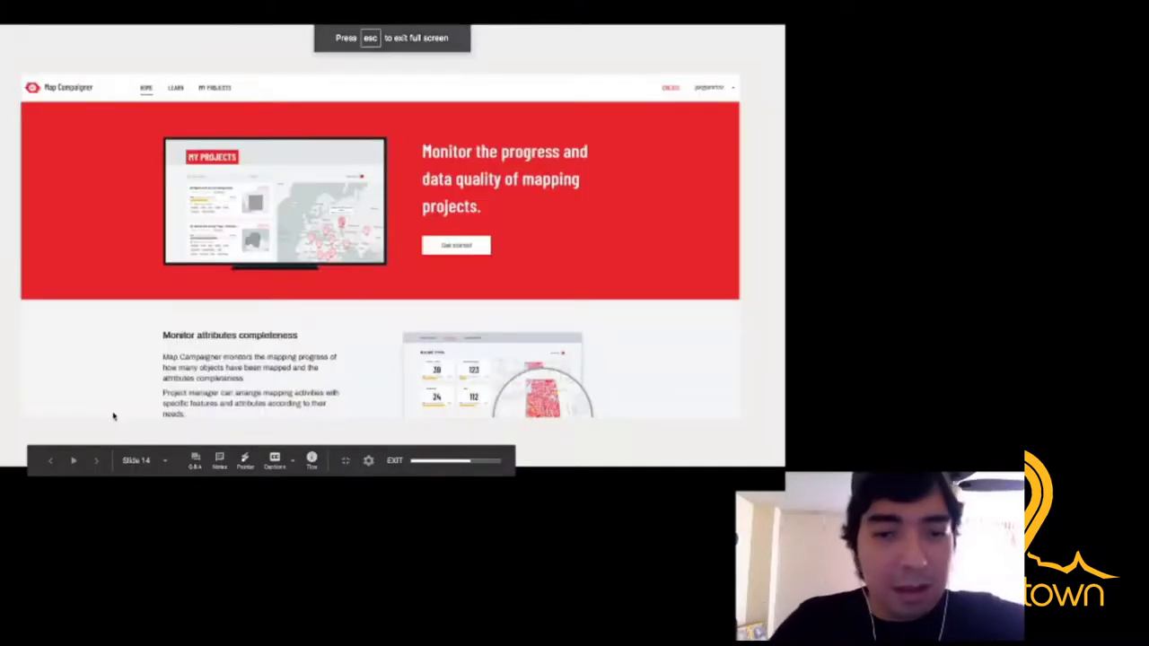
{"action": "key", "text": "Right"}
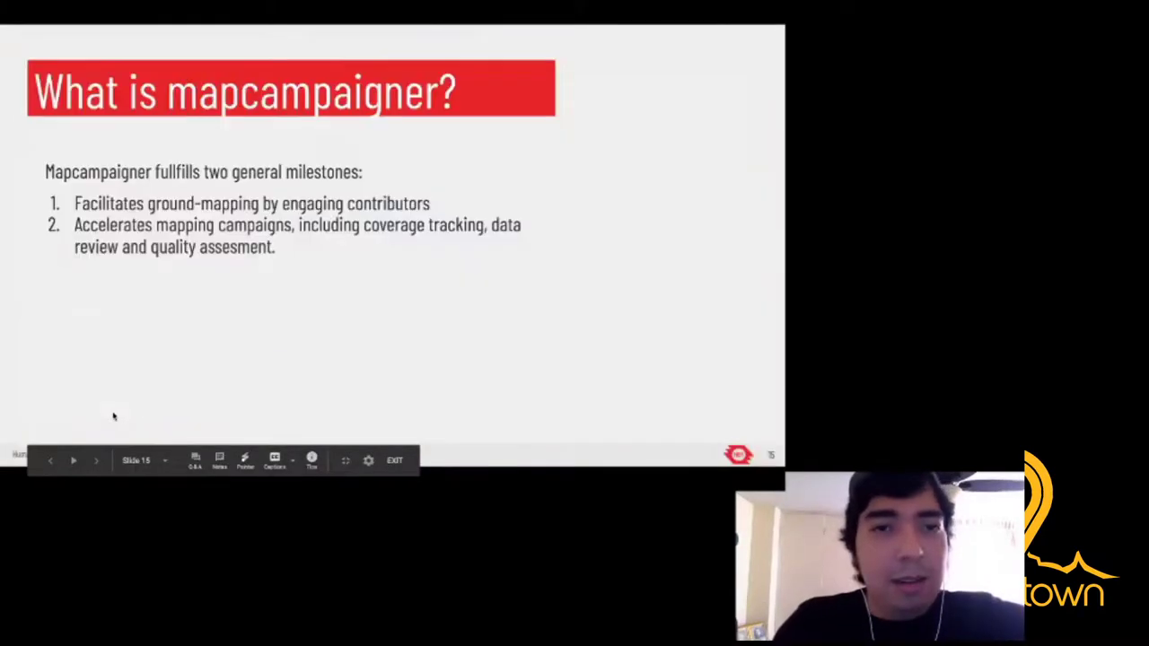